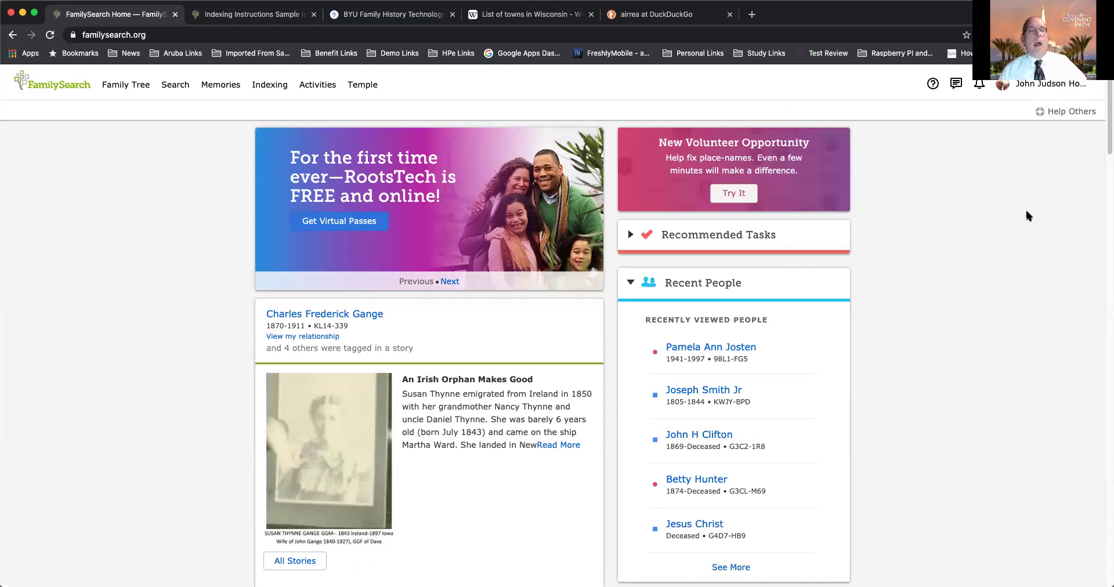
# - Go to Web Indexing, review the batches, totals and progress chart, then open Find Batches
pyautogui.click(268, 85)
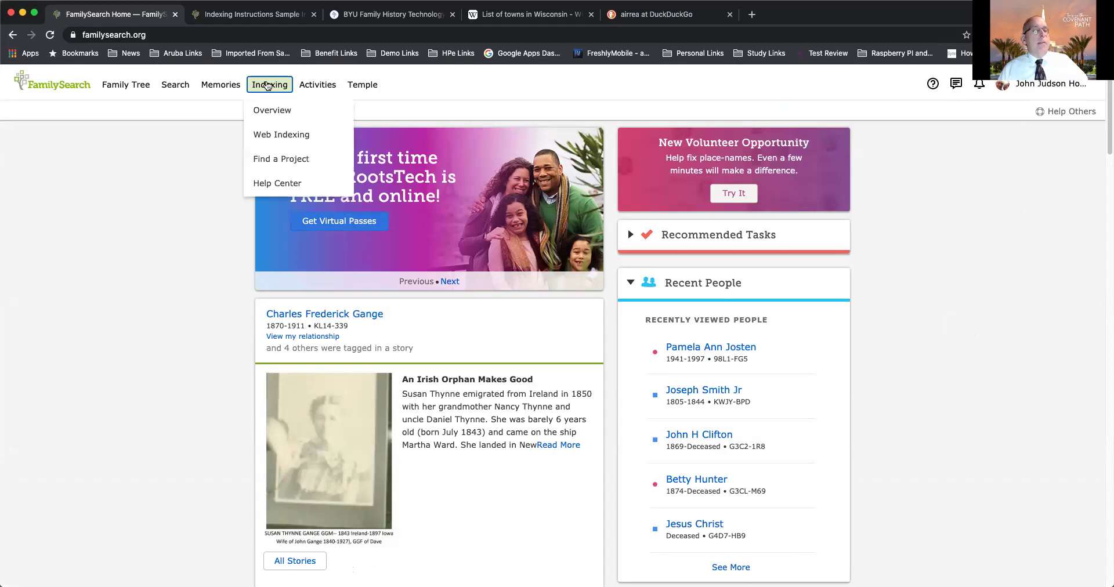
pyautogui.click(276, 134)
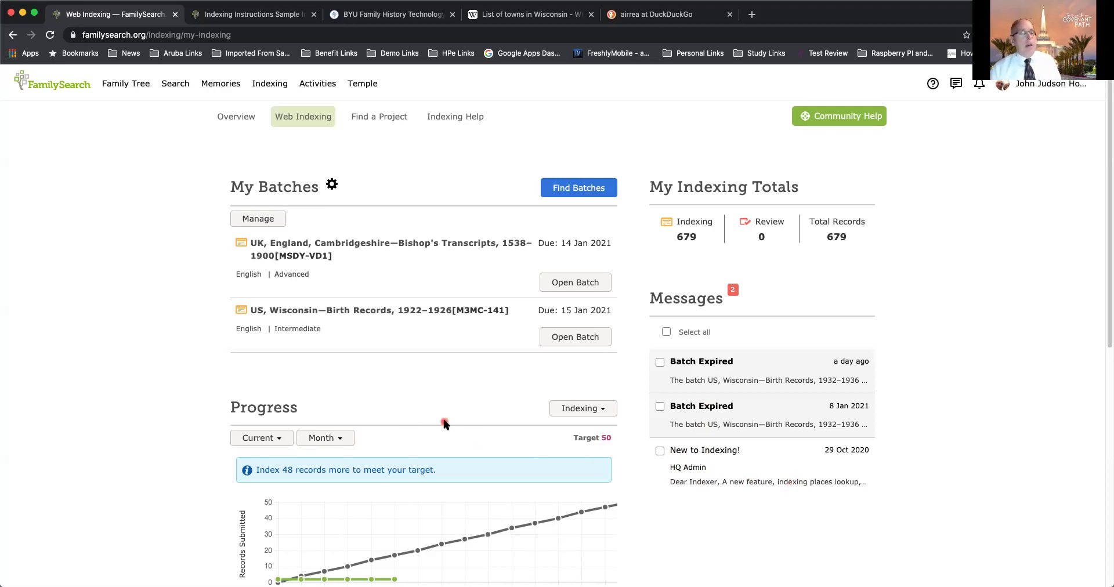
pyautogui.scroll(-2, 217, 394)
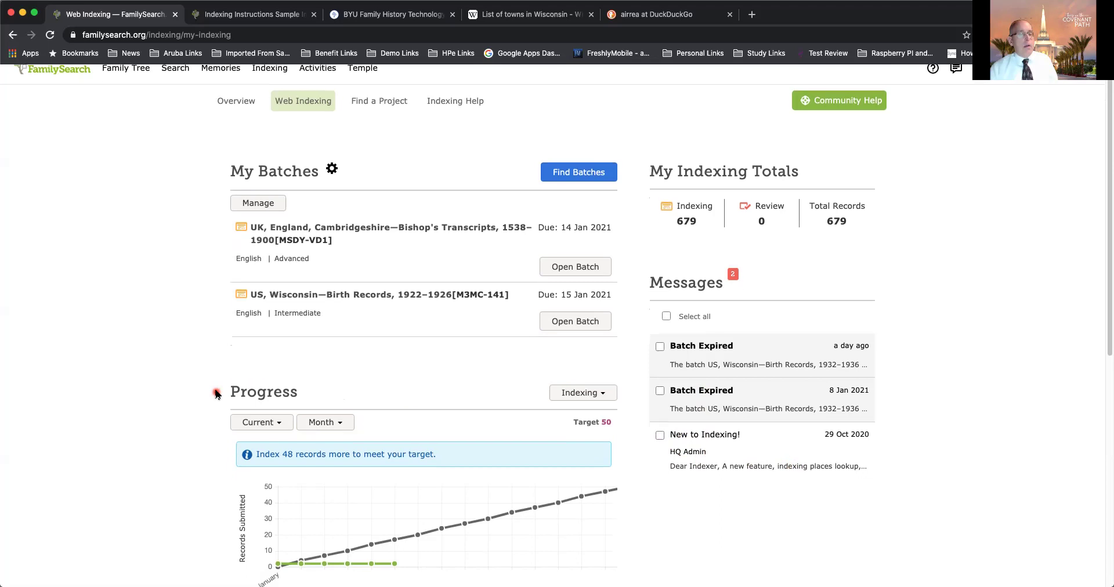
pyautogui.scroll(-1, 217, 394)
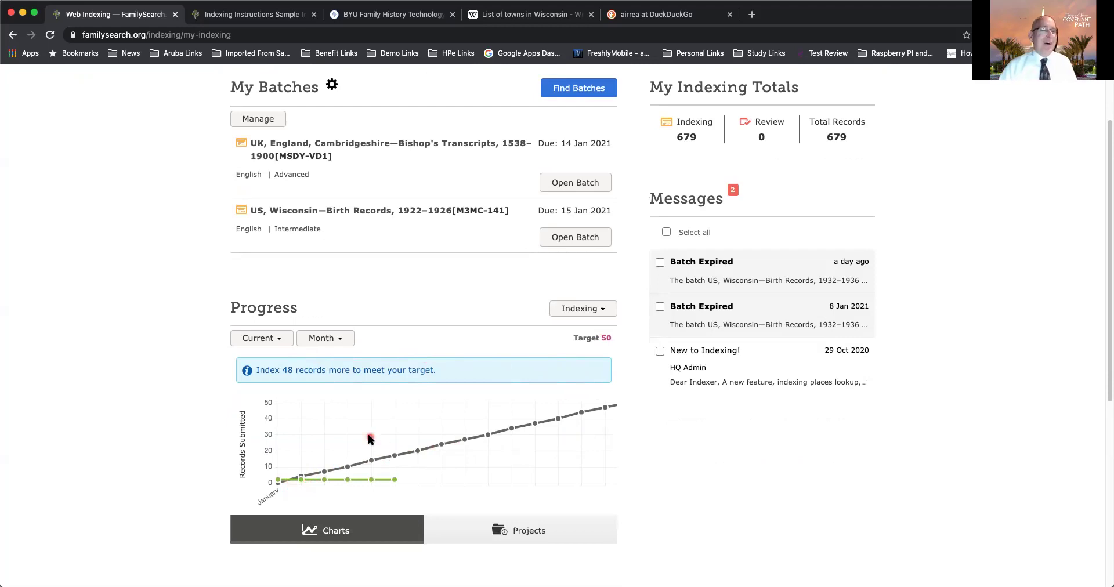
pyautogui.scroll(2, 369, 439)
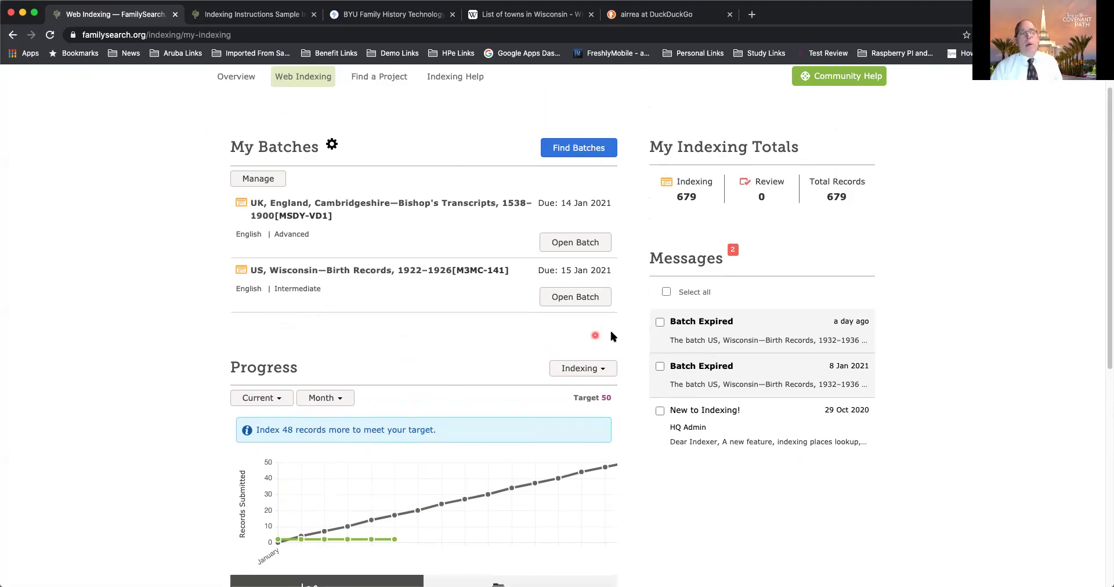
pyautogui.click(585, 152)
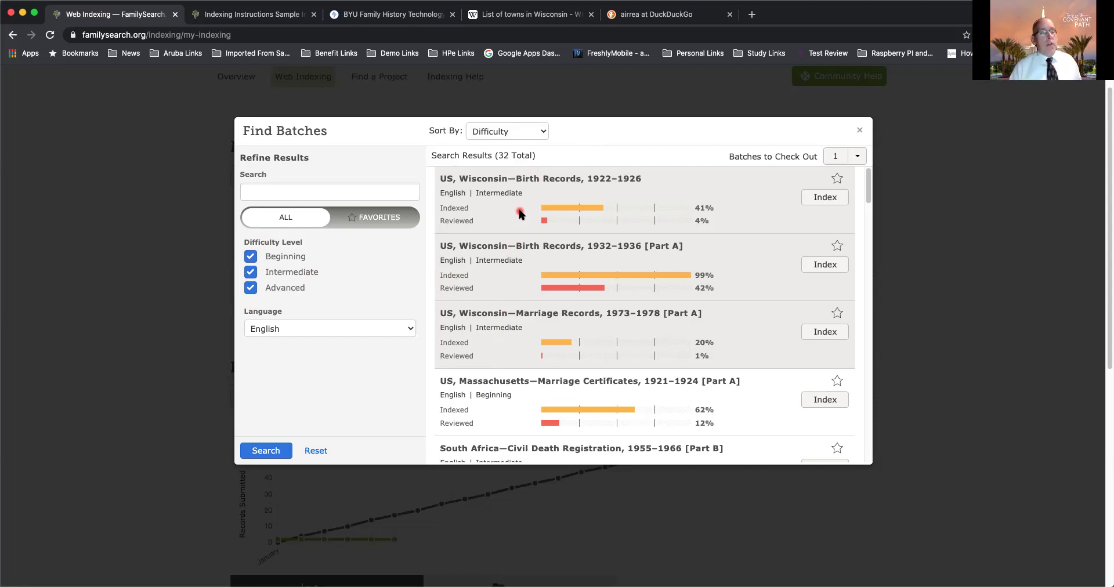
# - Check out one English batch and start indexing US, Wisconsin—Birth Records, 1922–1926
pyautogui.click(358, 334)
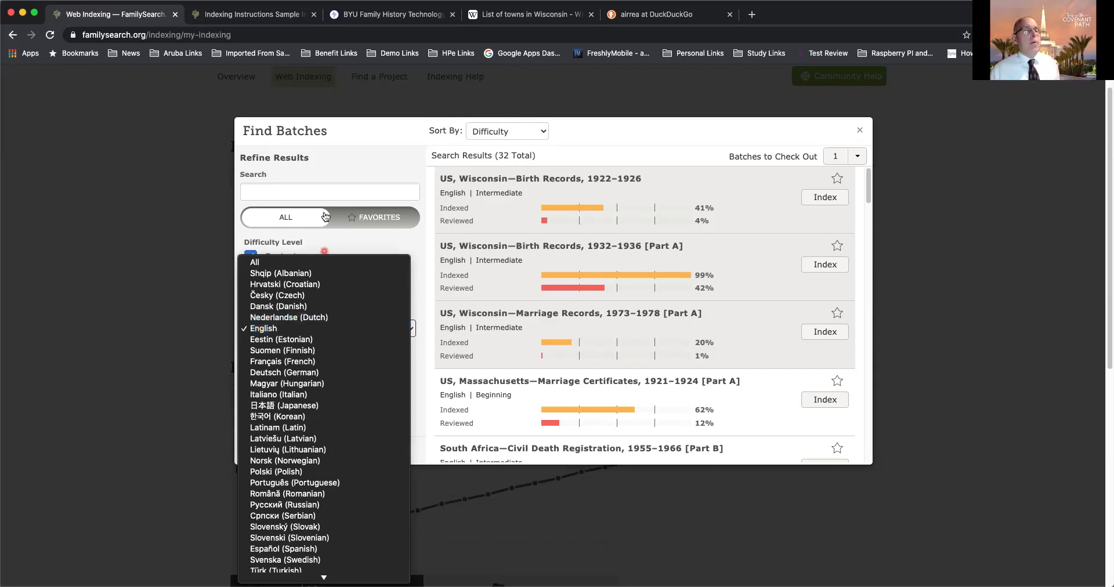
pyautogui.click(338, 140)
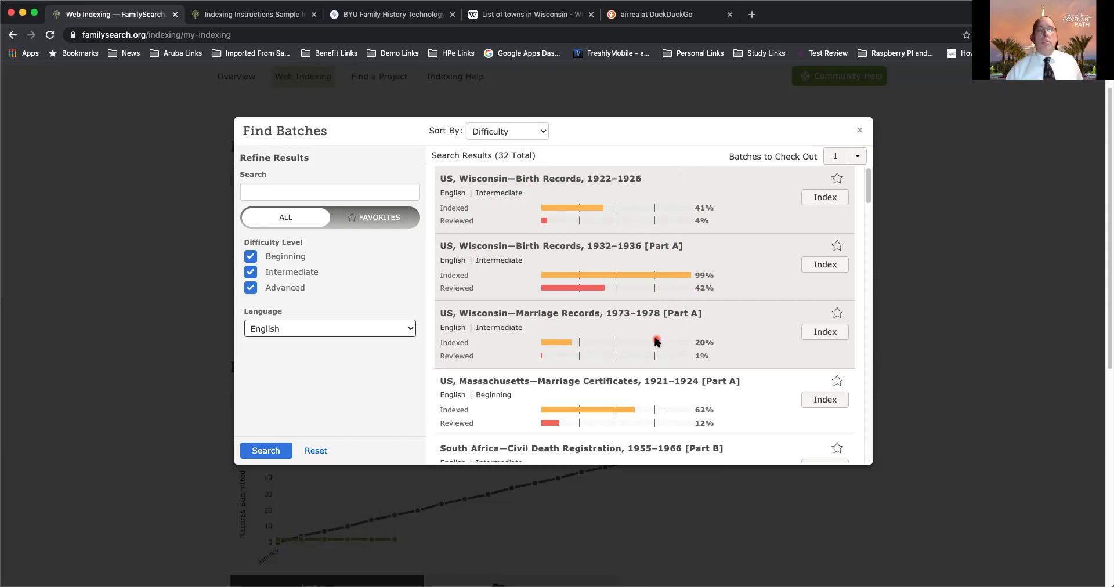
pyautogui.click(857, 159)
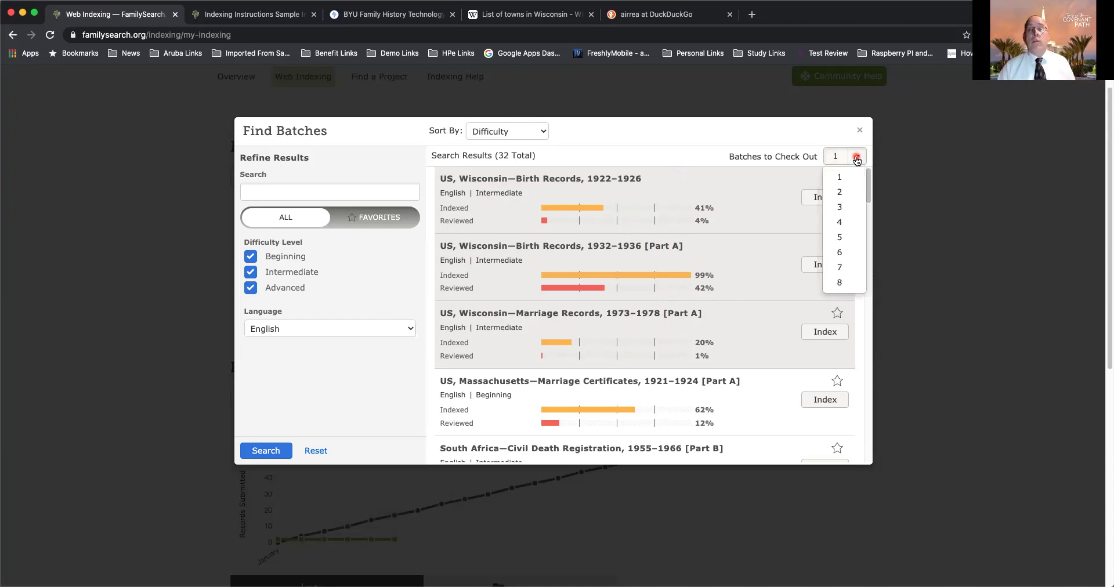
pyautogui.click(833, 141)
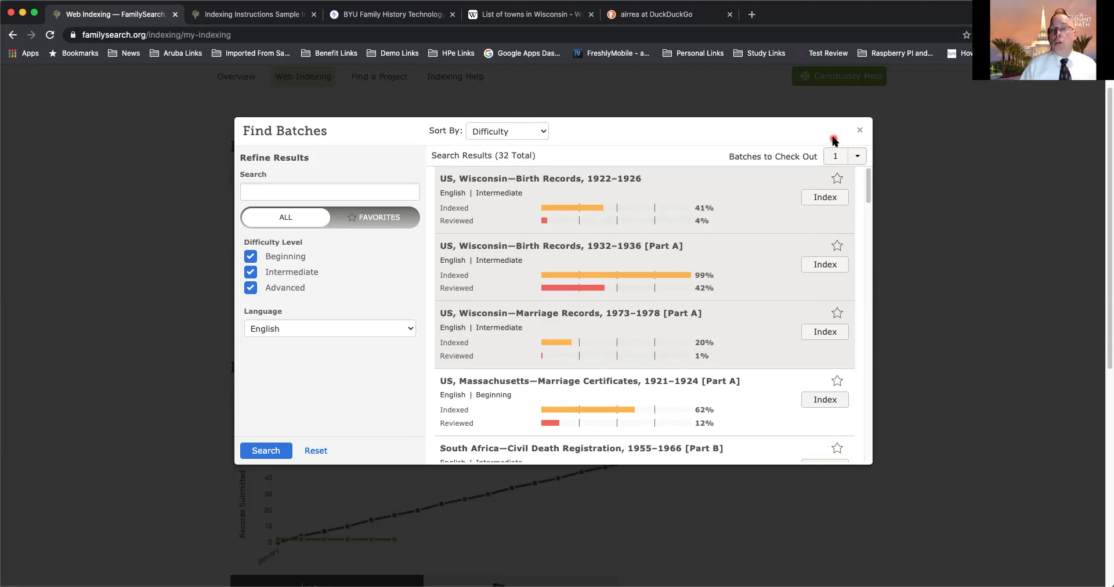
pyautogui.click(825, 198)
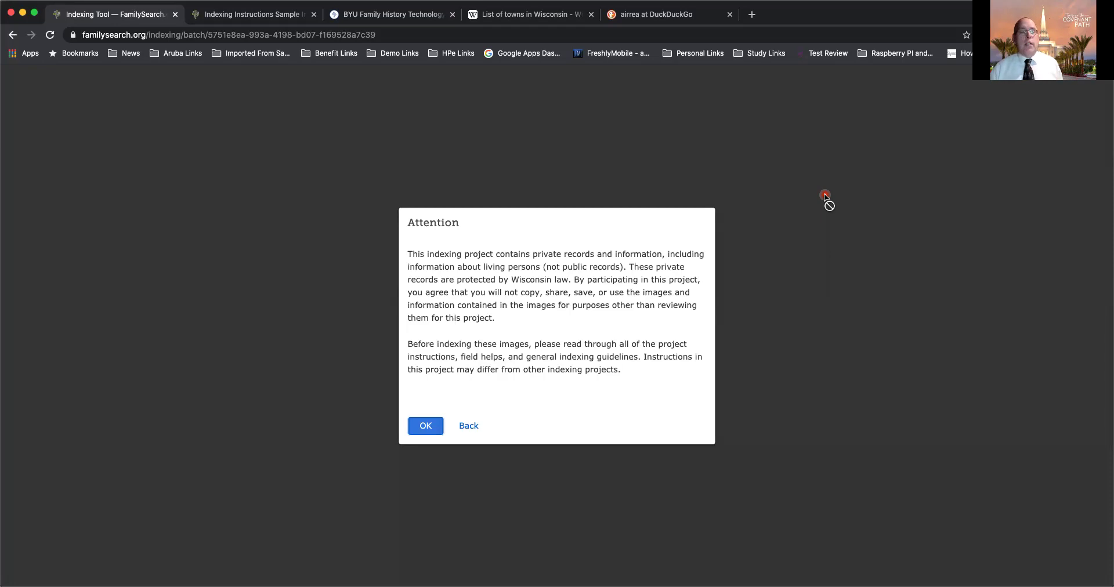
# - Acknowledge the Attention notice about private Wisconsin records so the batch loads
pyautogui.click(427, 426)
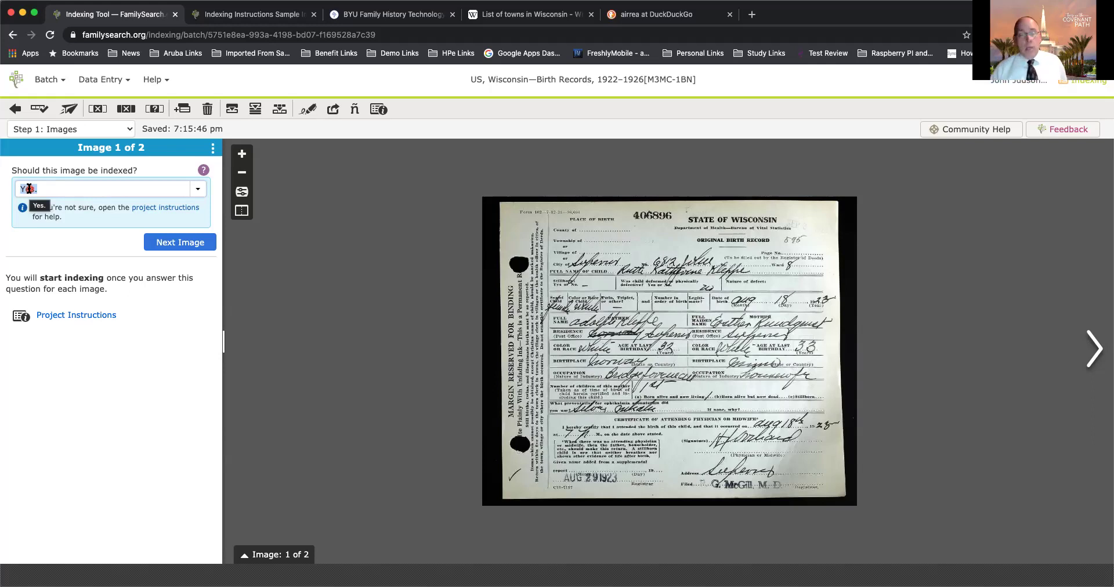
# - Answer 'Yes.' to 'Should this image be indexed?' for both images and reach Step 2: Entries
pyautogui.click(197, 190)
pyautogui.click(197, 191)
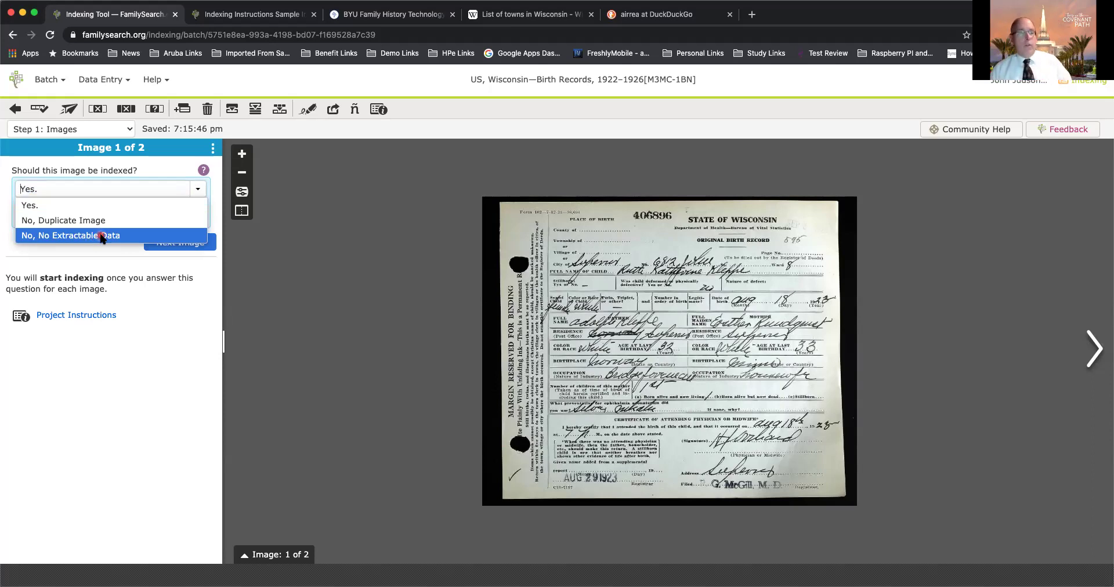
pyautogui.click(69, 210)
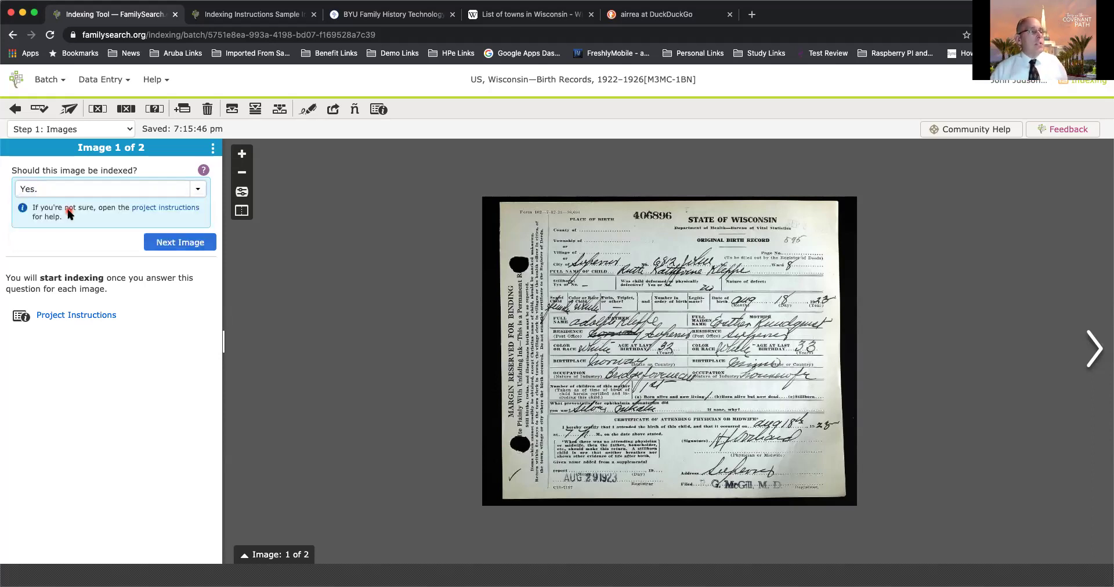
pyautogui.click(200, 245)
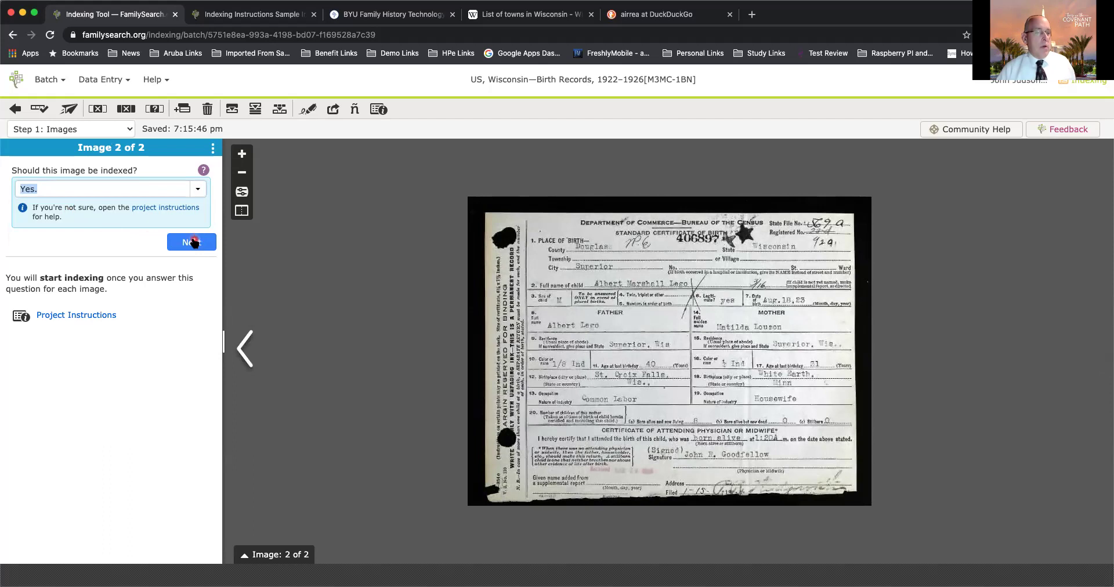
pyautogui.click(194, 244)
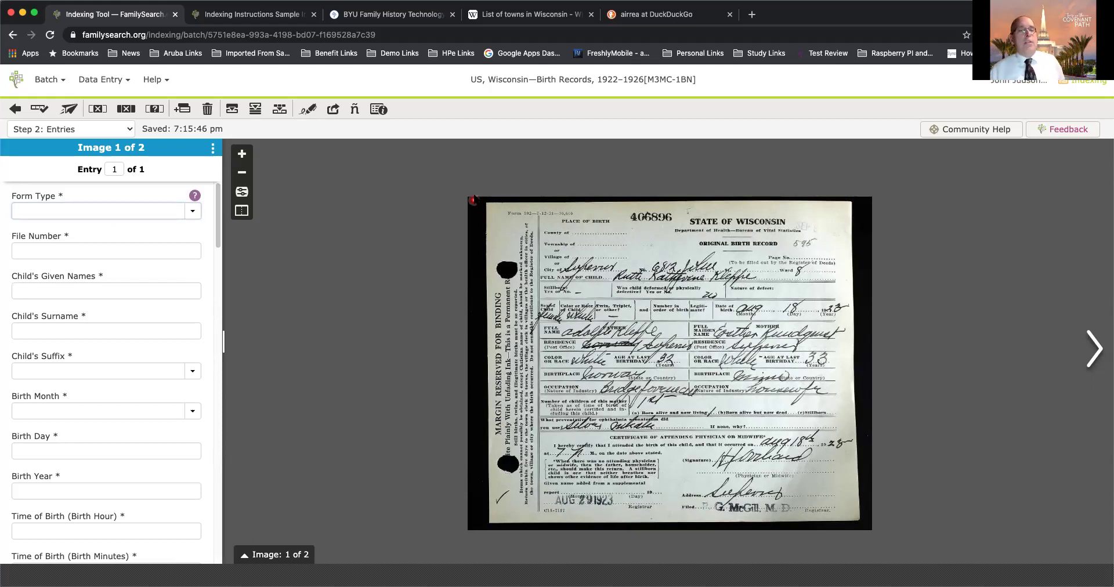
# - Show the Project Instructions panel scrolled down to the birth-certificate example links
pyautogui.click(375, 114)
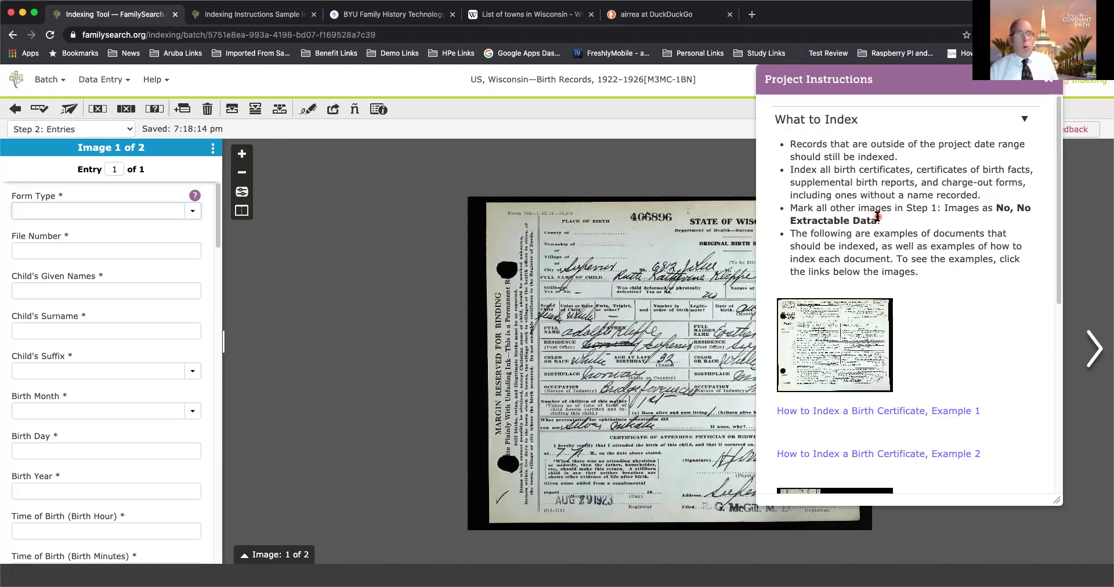
pyautogui.scroll(-3, 878, 217)
pyautogui.scroll(-2, 806, 217)
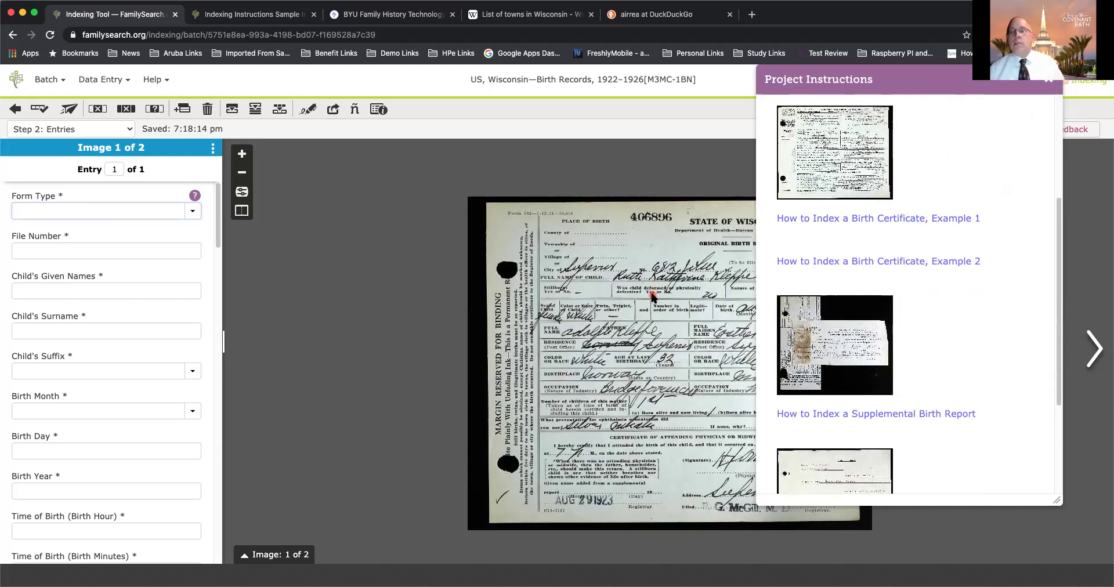
# - View 'How to Index a Birth Certificate, Example 1' in a new tab, then return to the Indexing Tool
pyautogui.click(898, 219)
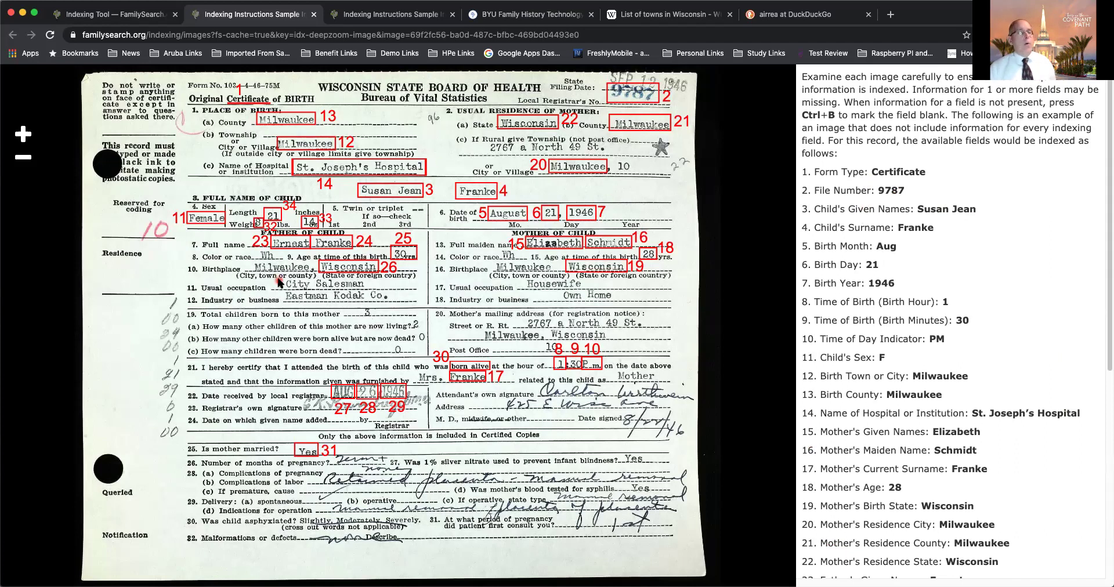
pyautogui.click(107, 16)
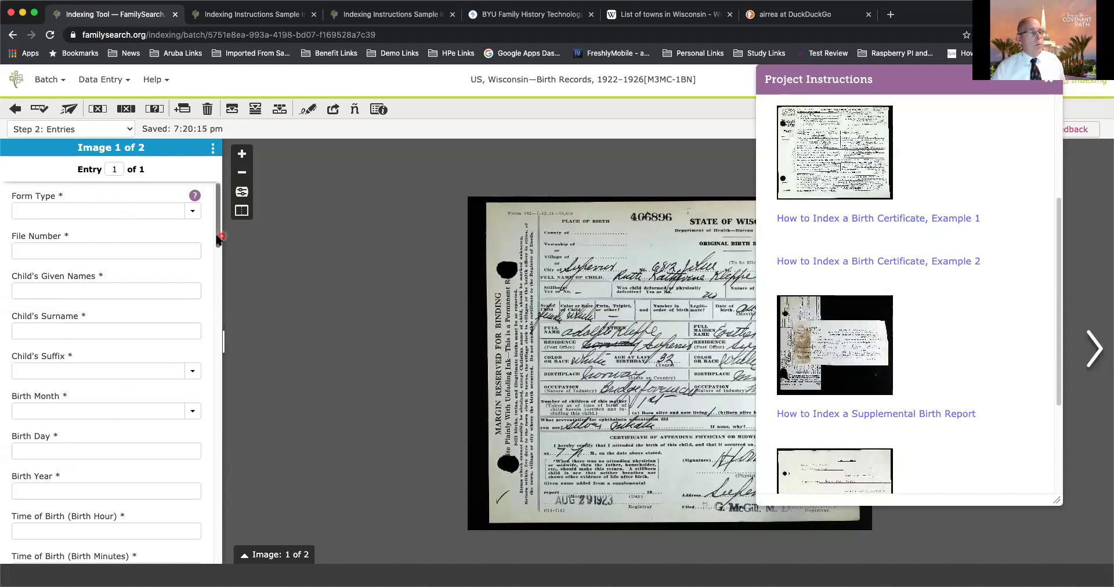
# - Expand 'What to Remember about This Project' and display the Form Type field help
pyautogui.moveTo(219, 240); pyautogui.dragTo(199, 190)
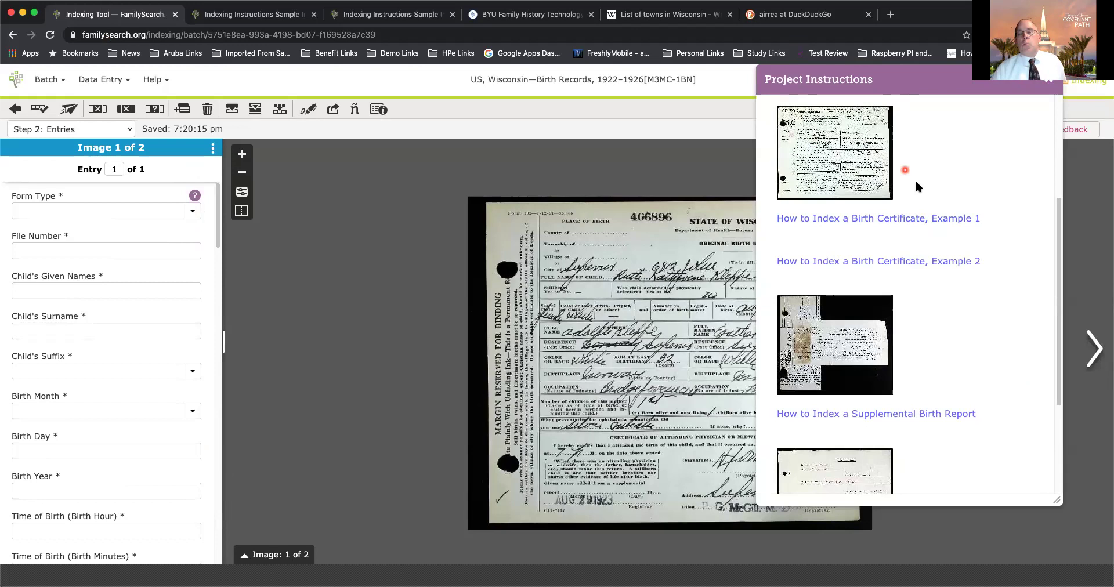
pyautogui.scroll(-5, 917, 185)
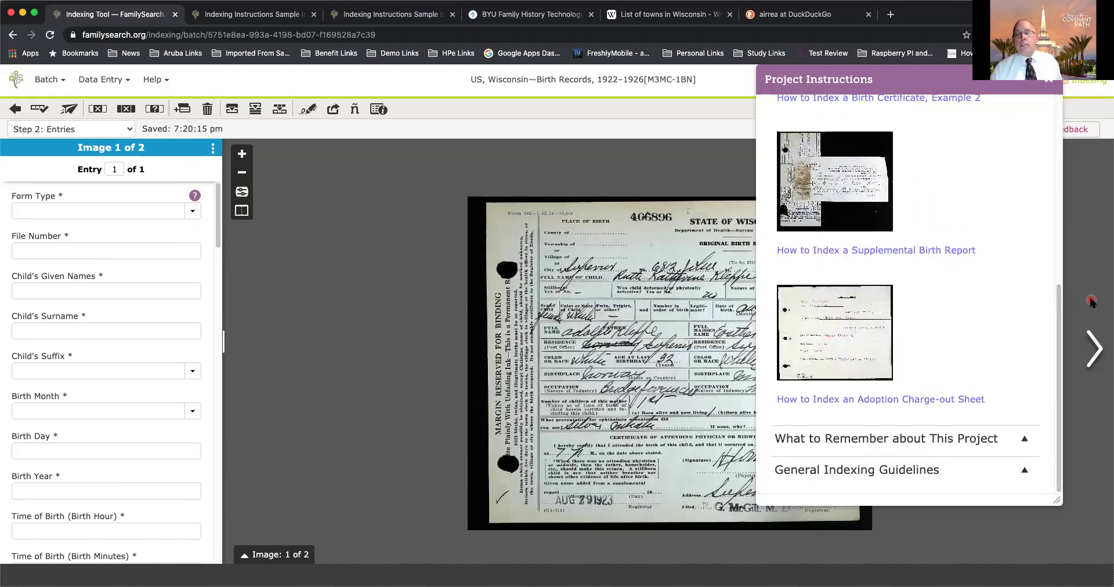
pyautogui.click(911, 448)
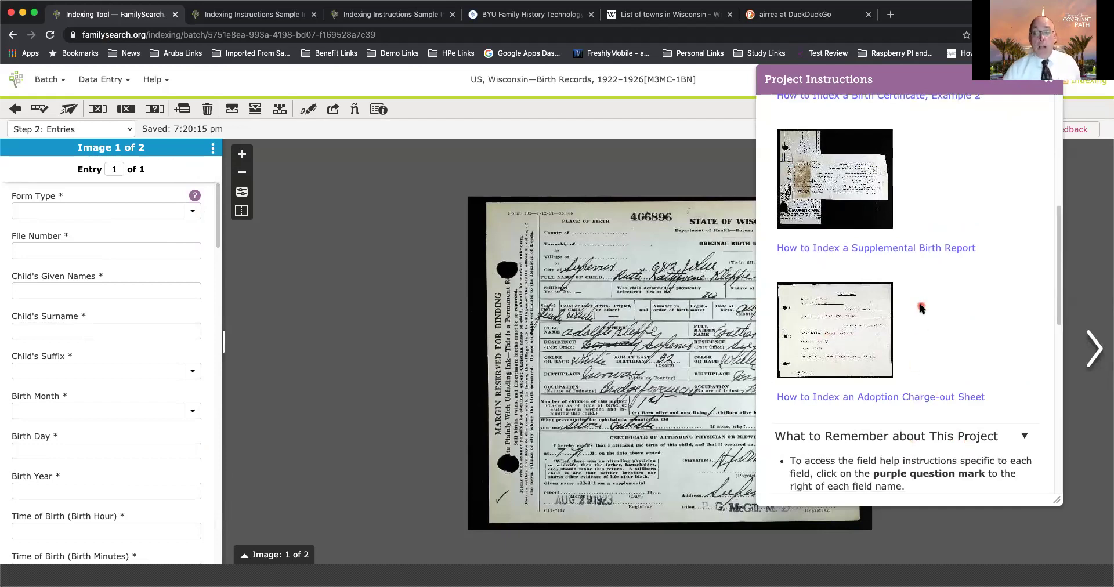
pyautogui.scroll(-5, 921, 308)
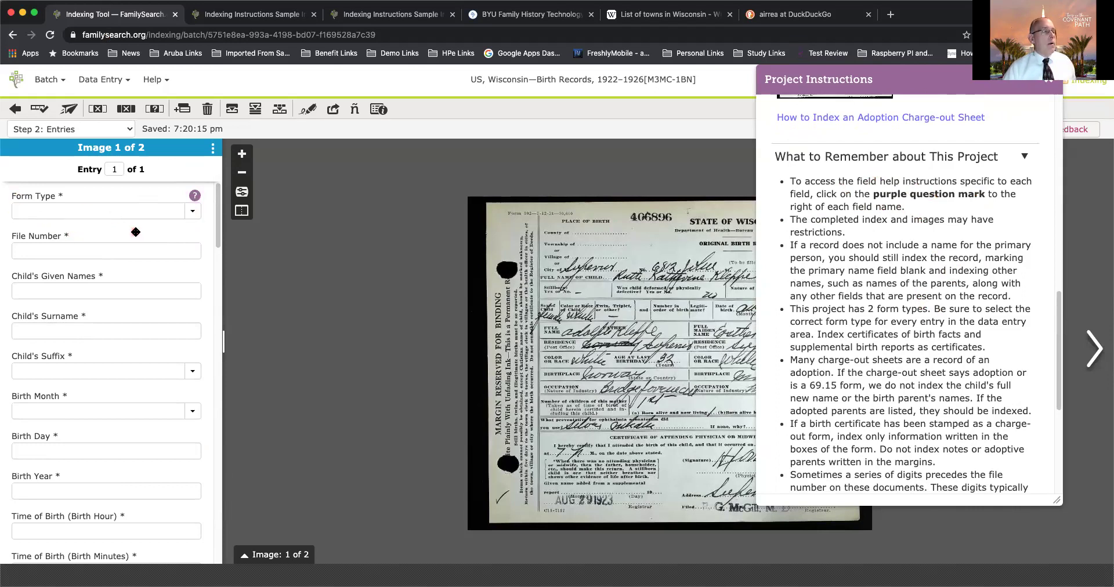
pyautogui.click(195, 197)
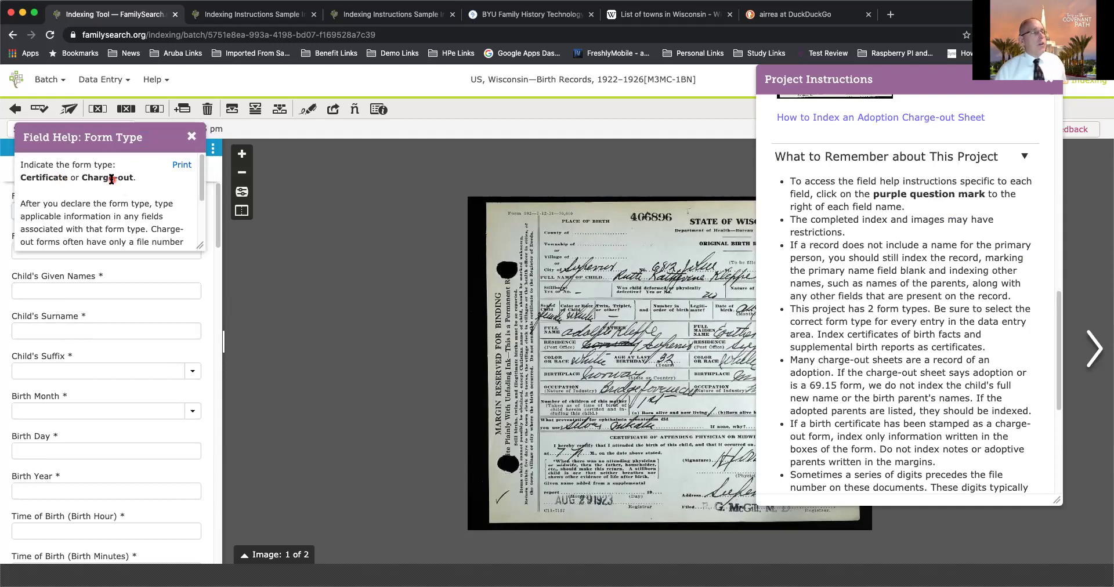
# - Close the Form Type help, then view and close the Child's Given Names field help
pyautogui.moveTo(203, 197); pyautogui.dragTo(220, 159)
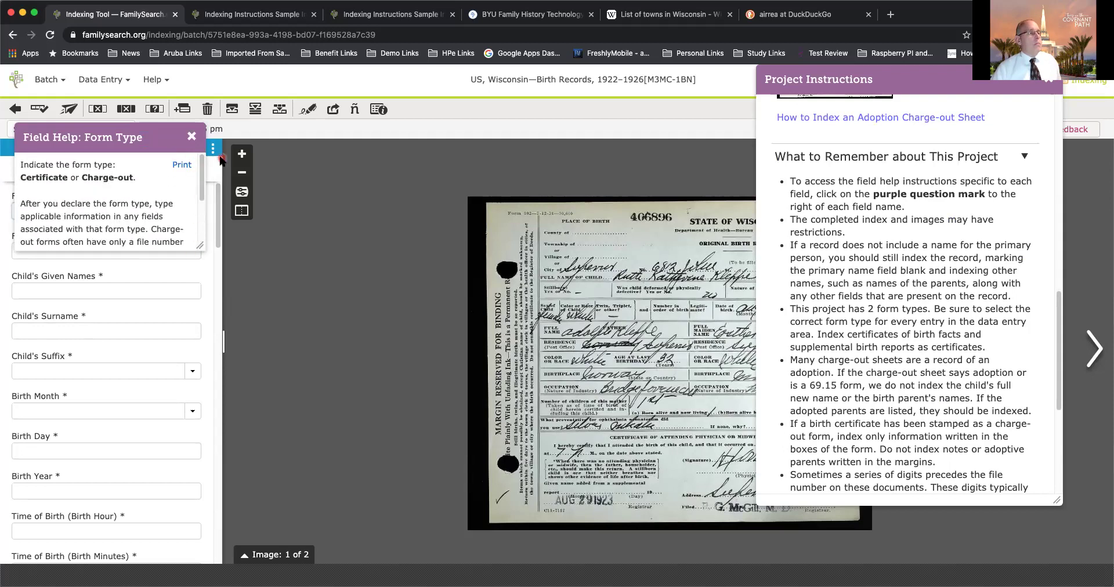
pyautogui.click(191, 135)
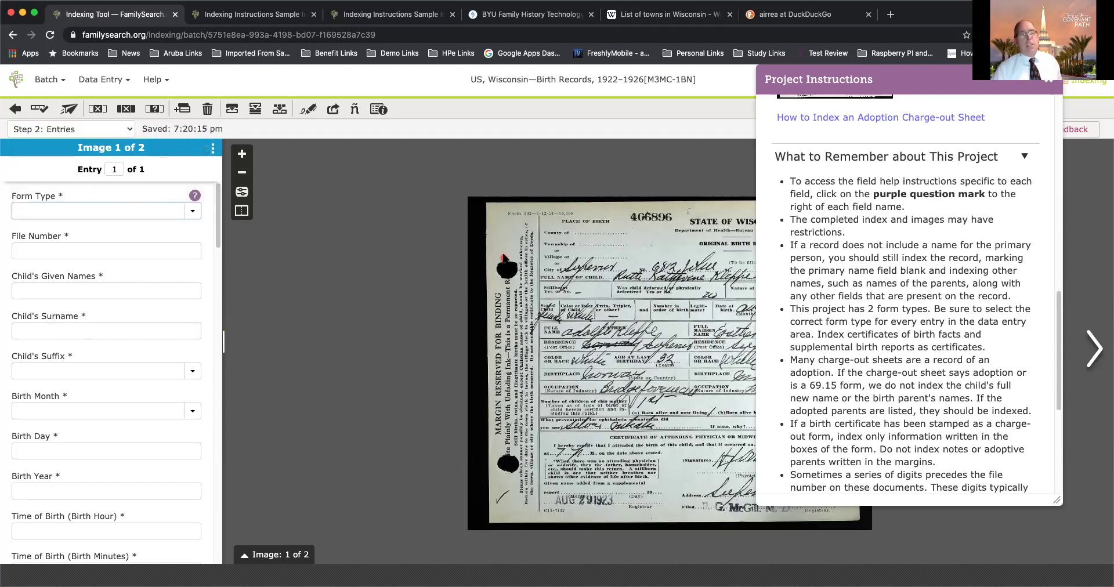
pyautogui.click(54, 291)
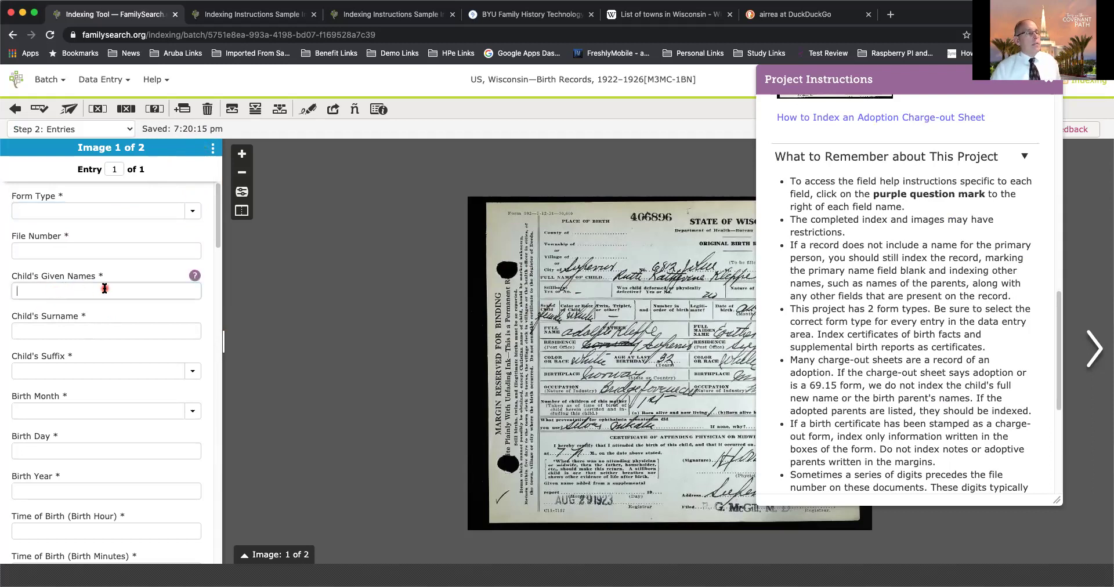
pyautogui.click(195, 276)
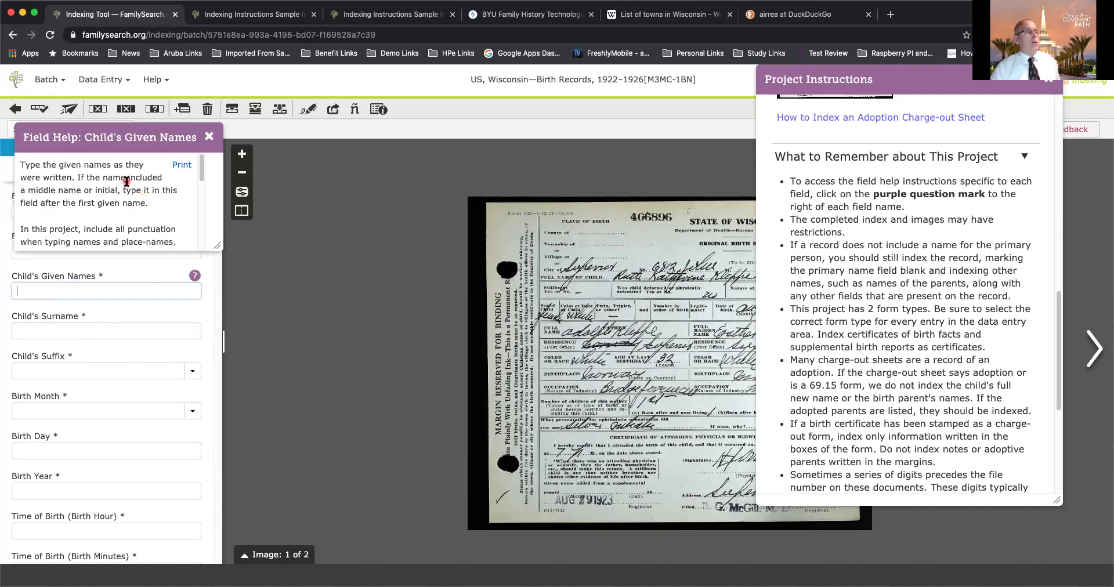
pyautogui.click(209, 137)
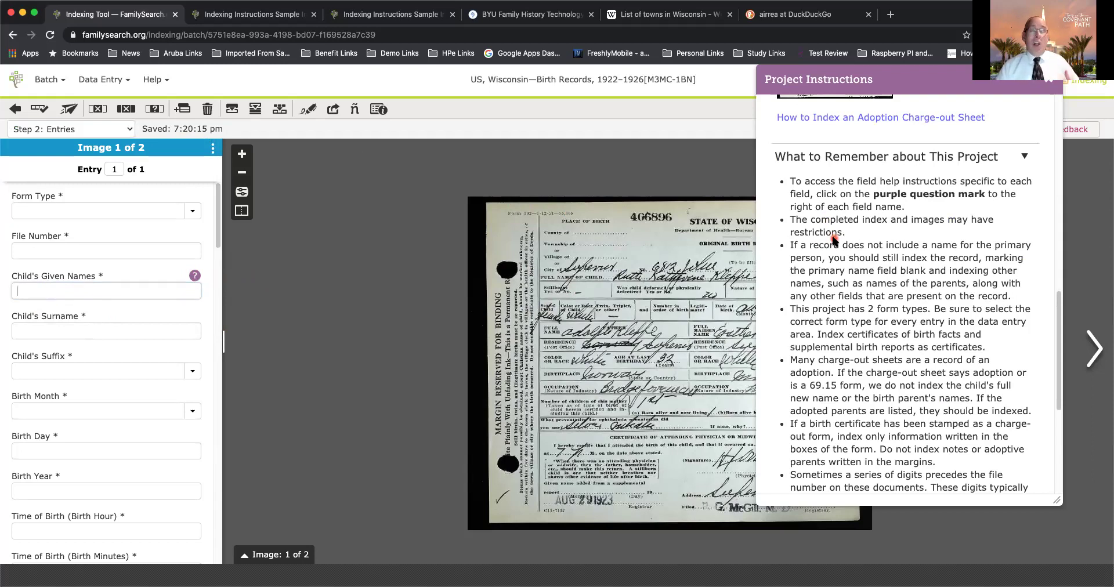
# - Expand General Indexing Guidelines and scroll to its rules on given and alias names
pyautogui.scroll(-2, 910, 305)
pyautogui.scroll(-7, 910, 305)
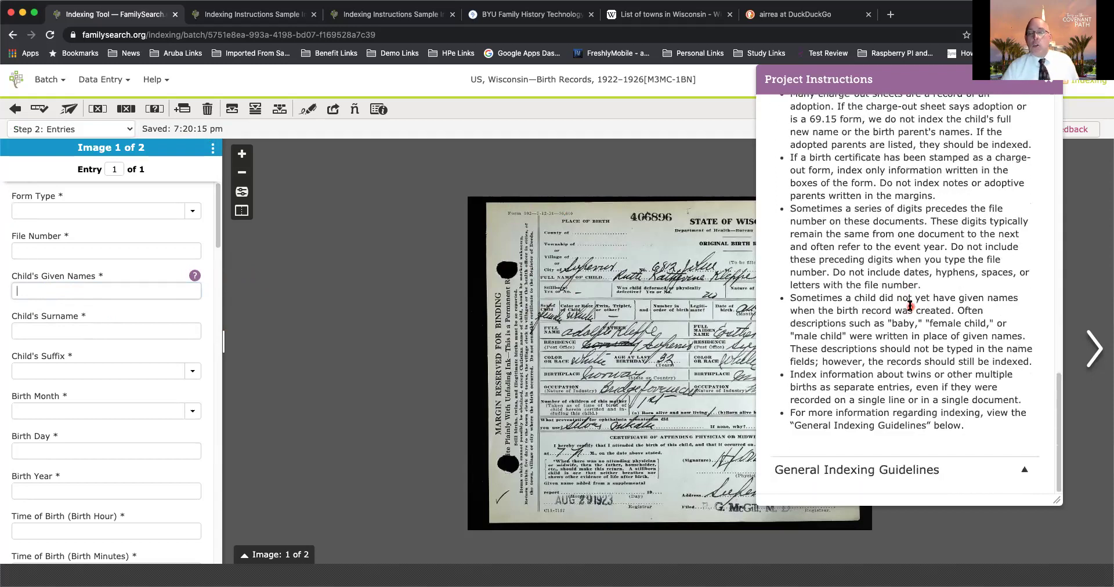
pyautogui.click(854, 472)
pyautogui.scroll(-8, 889, 396)
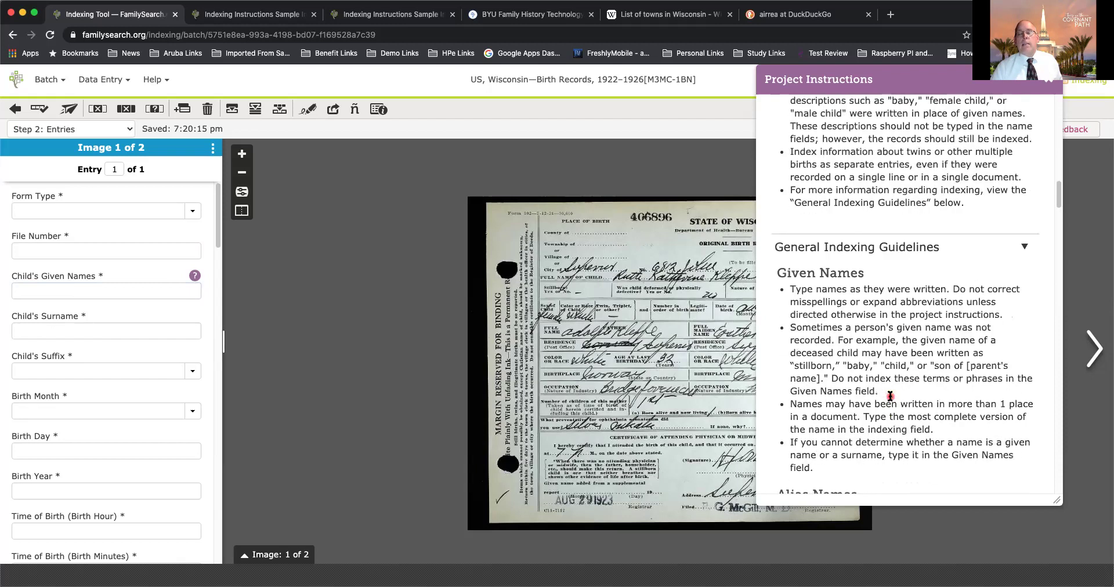
pyautogui.scroll(-1, 890, 396)
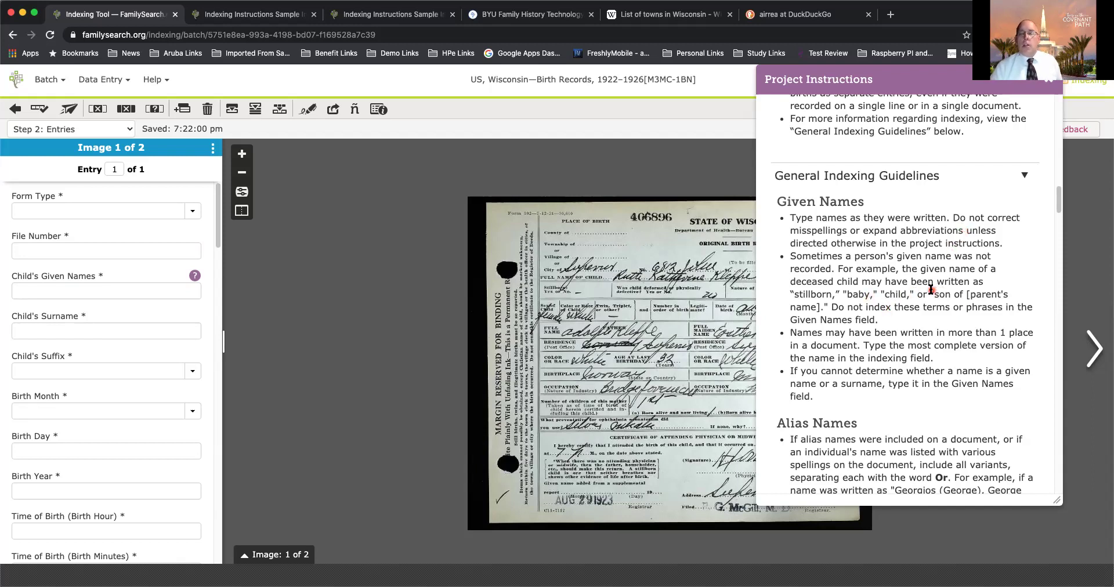
pyautogui.scroll(-1, 930, 290)
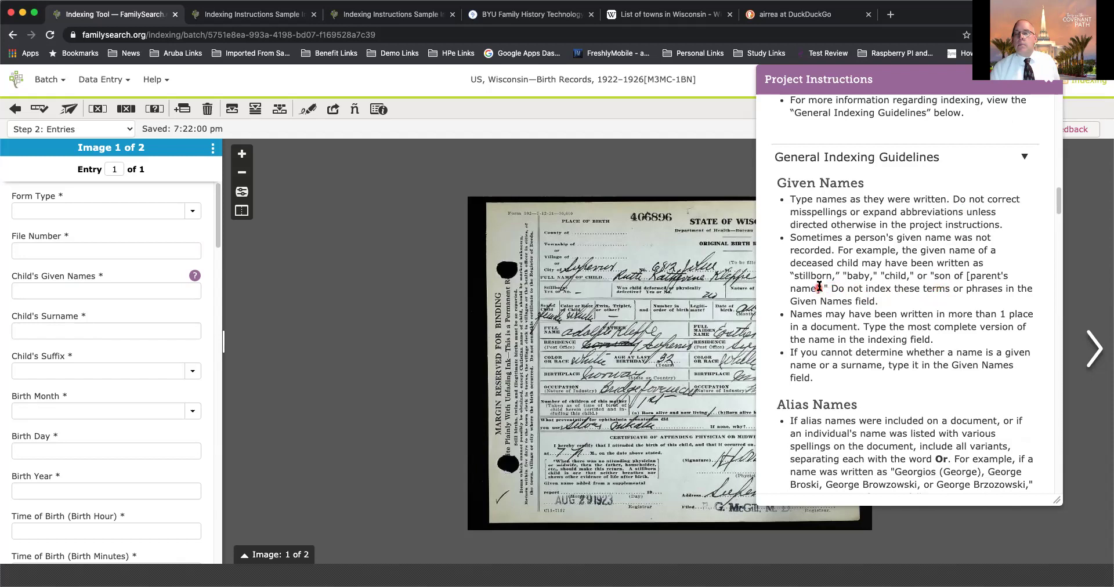
pyautogui.scroll(-5, 854, 289)
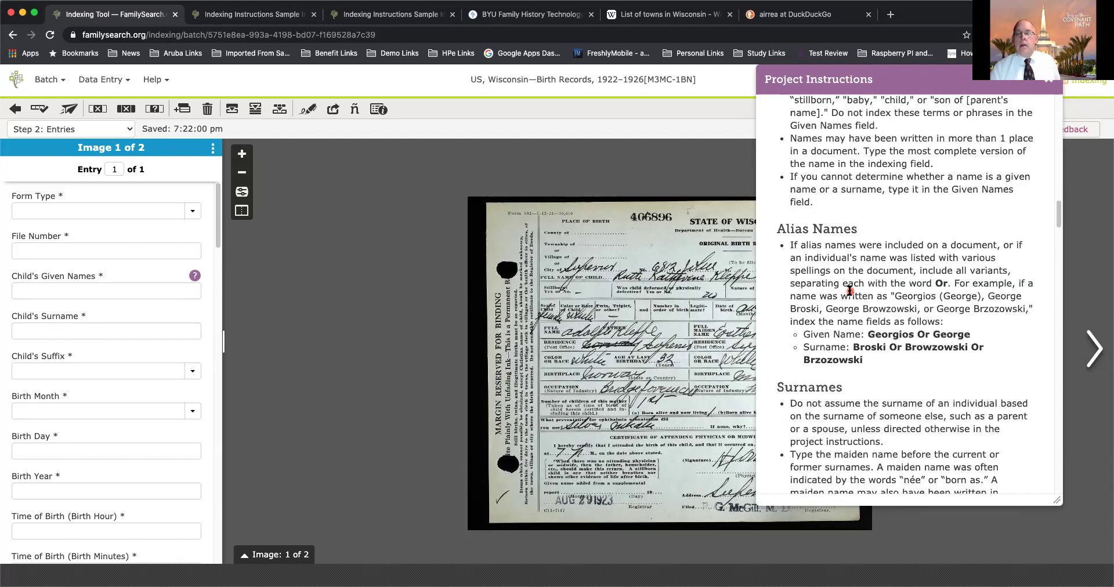
pyautogui.scroll(-4, 875, 294)
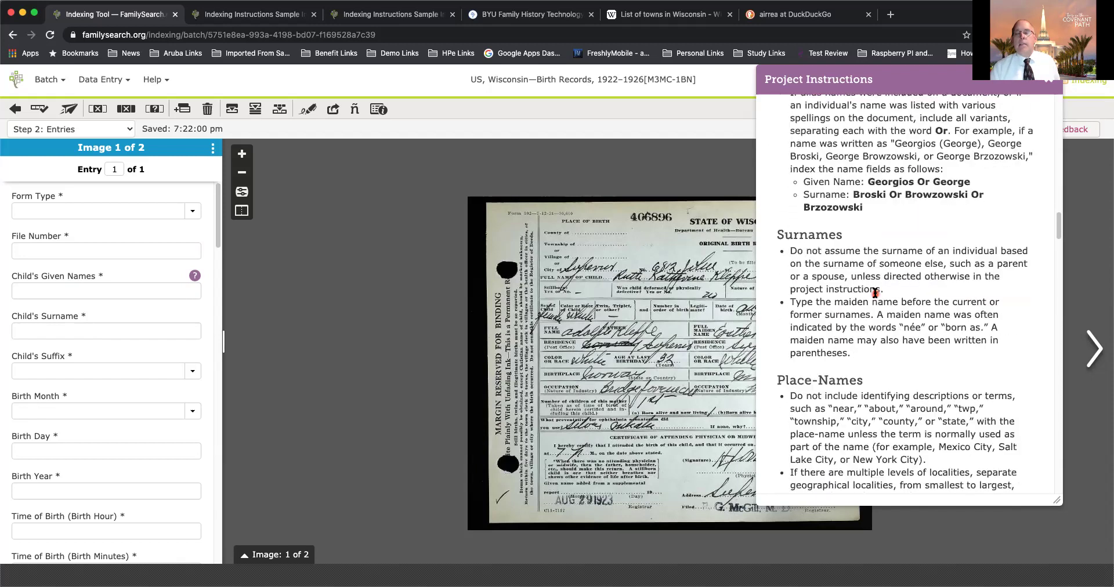
pyautogui.scroll(-3, 853, 303)
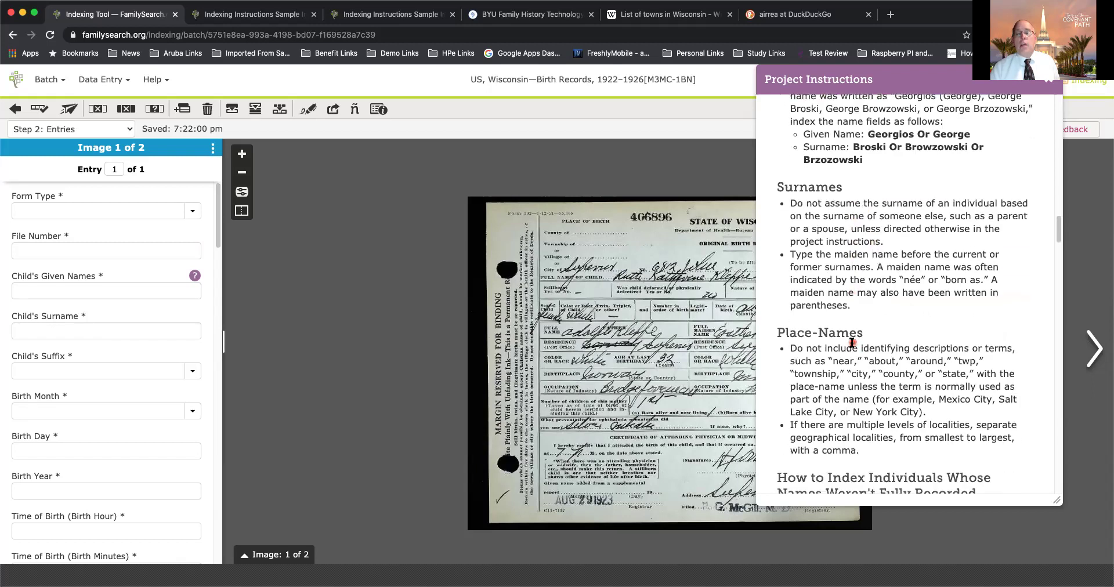
pyautogui.scroll(-4, 847, 338)
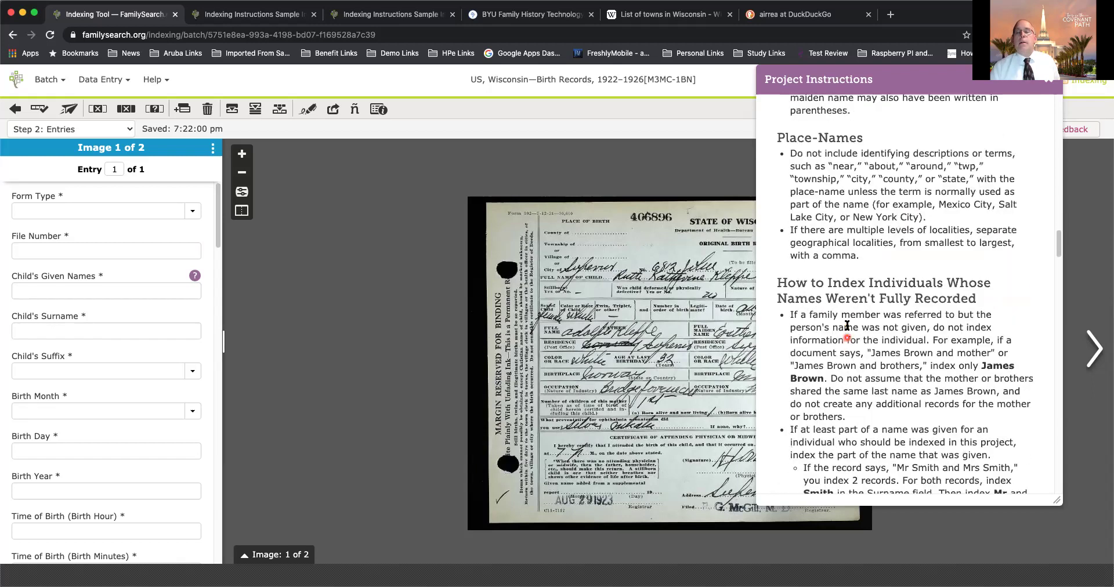
pyautogui.scroll(-6, 888, 343)
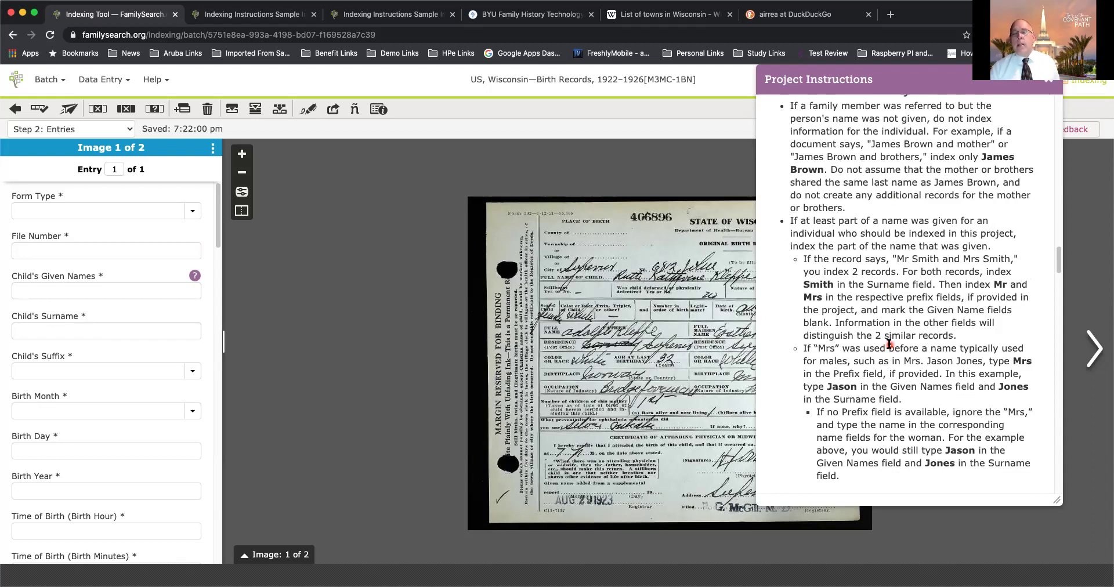
pyautogui.scroll(-2, 889, 344)
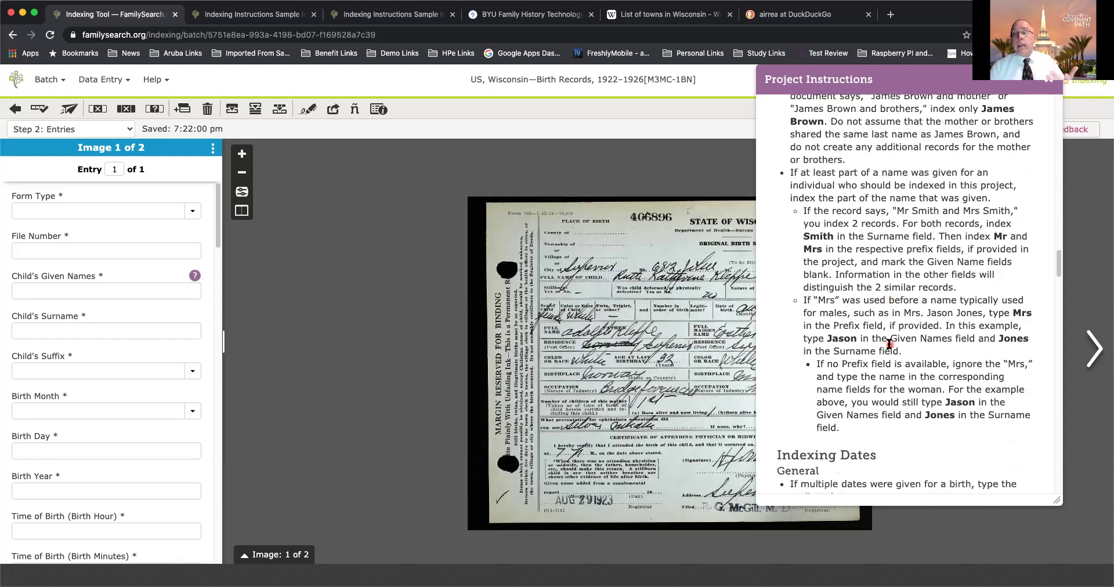
pyautogui.scroll(-10, 888, 344)
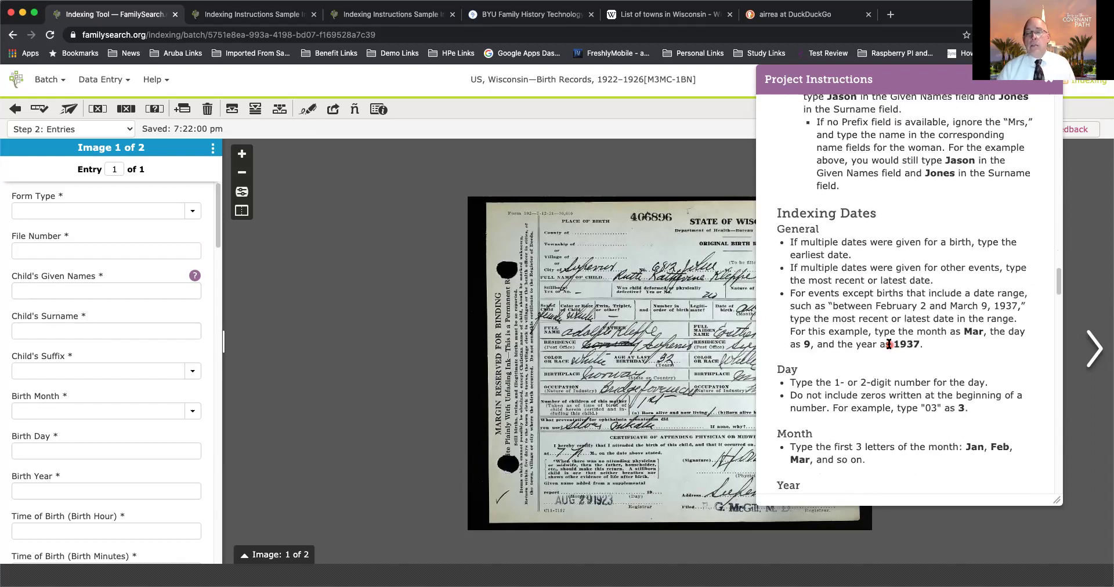
pyautogui.scroll(-12, 889, 344)
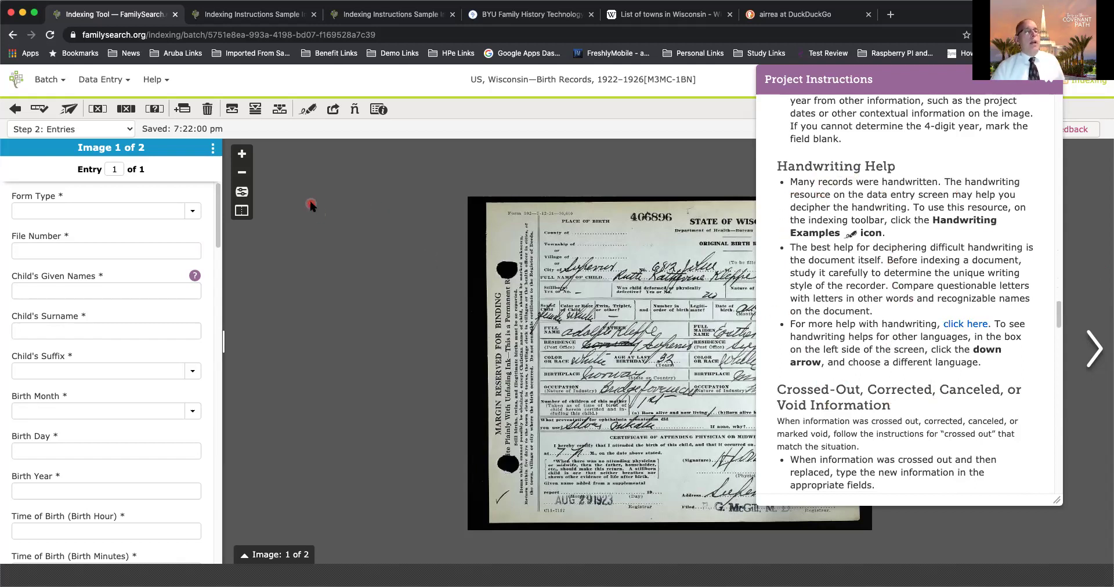
pyautogui.click(308, 112)
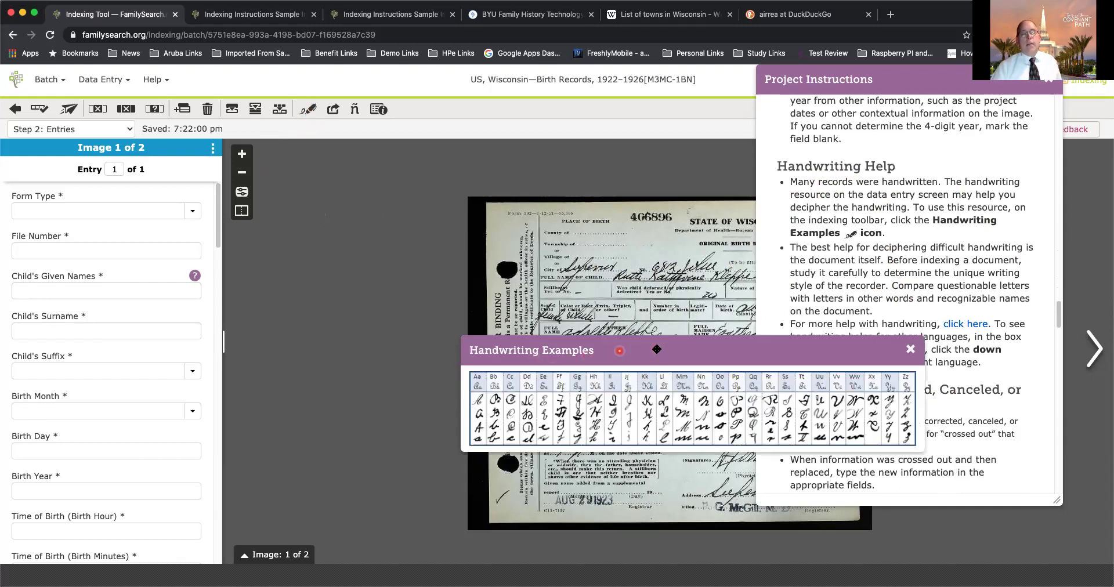
pyautogui.moveTo(686, 351); pyautogui.dragTo(678, 304)
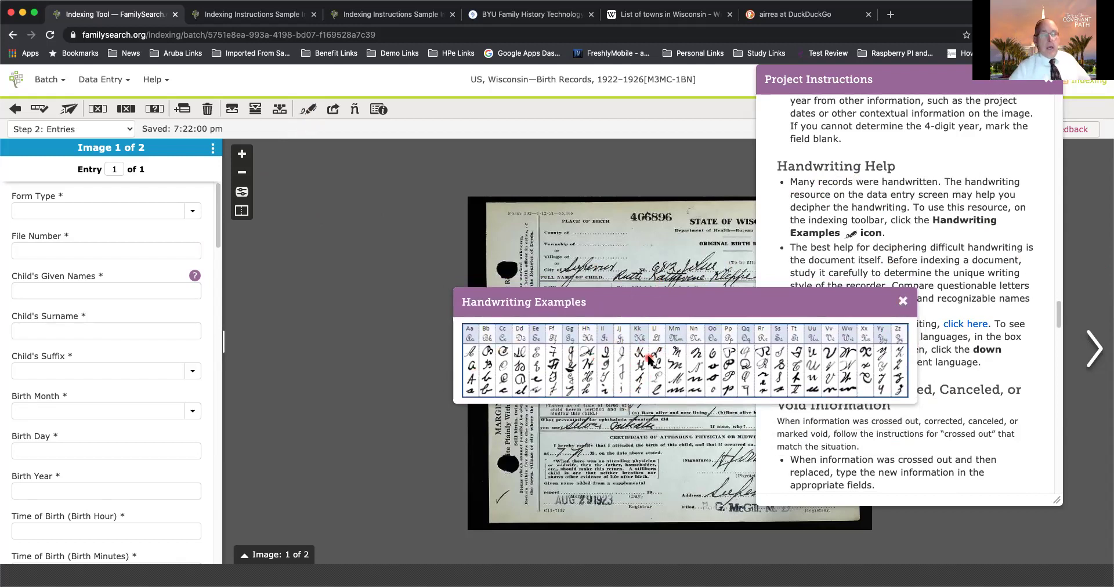
pyautogui.click(901, 303)
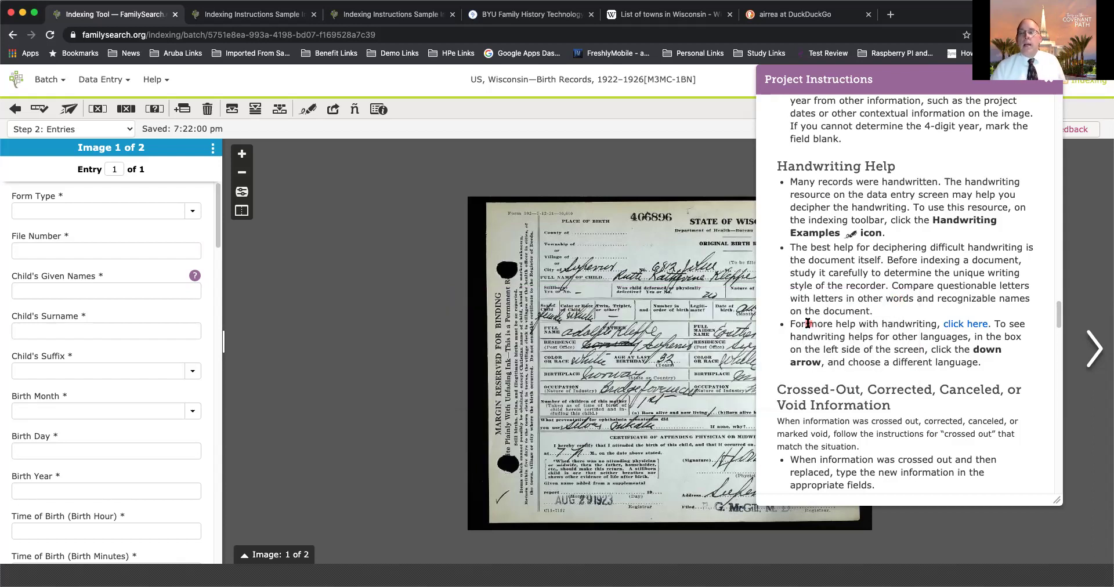
# - Read past the Unreadable Information and Diacritics guidance, then close the Project Instructions panel
pyautogui.scroll(-10, 875, 302)
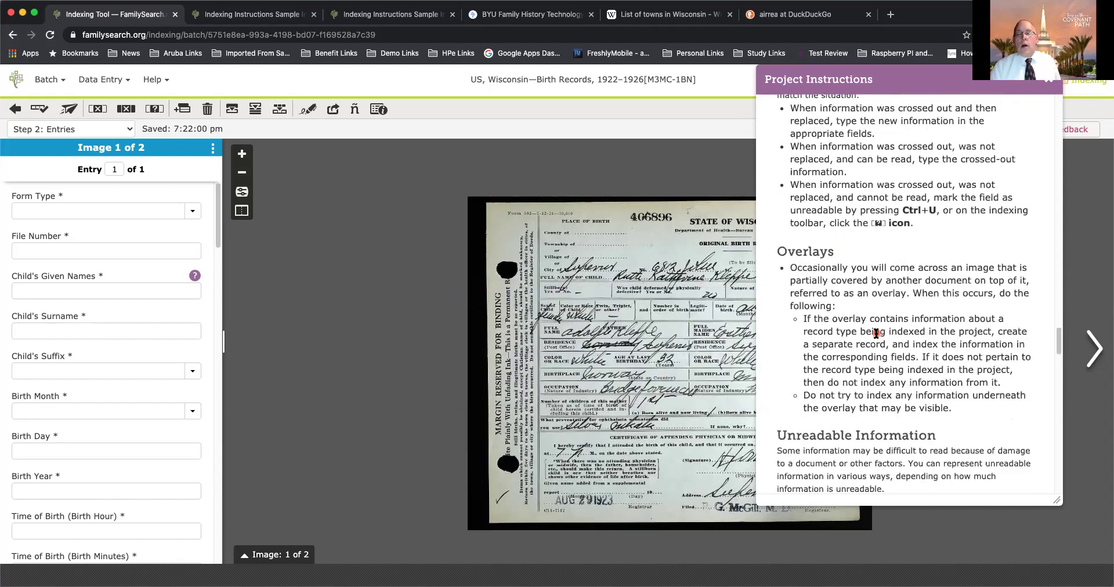
pyautogui.scroll(-5, 876, 333)
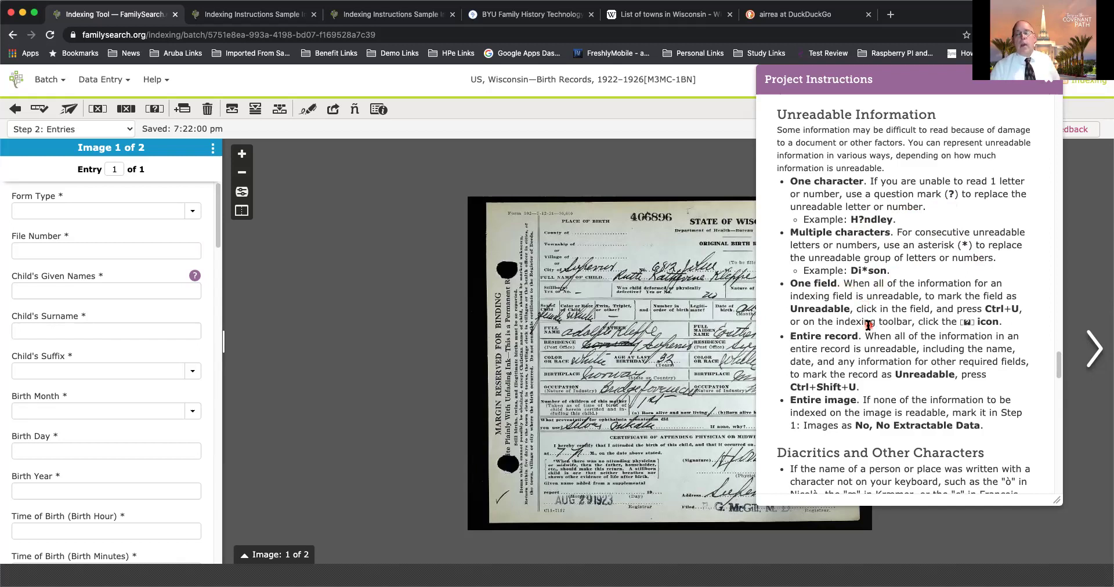
pyautogui.scroll(-5, 868, 323)
pyautogui.scroll(-5, 868, 325)
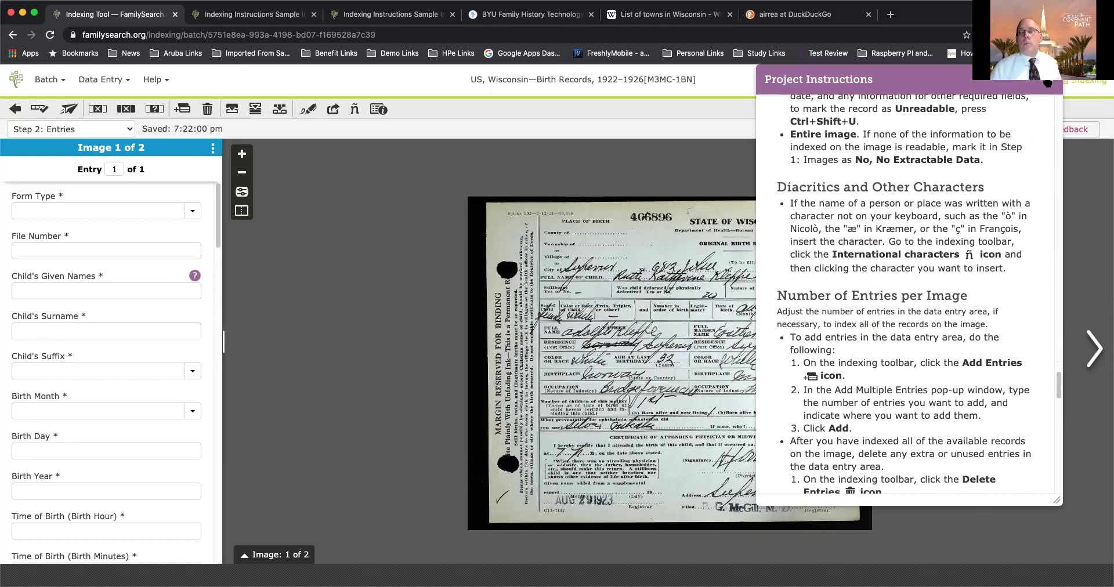
pyautogui.click(1047, 83)
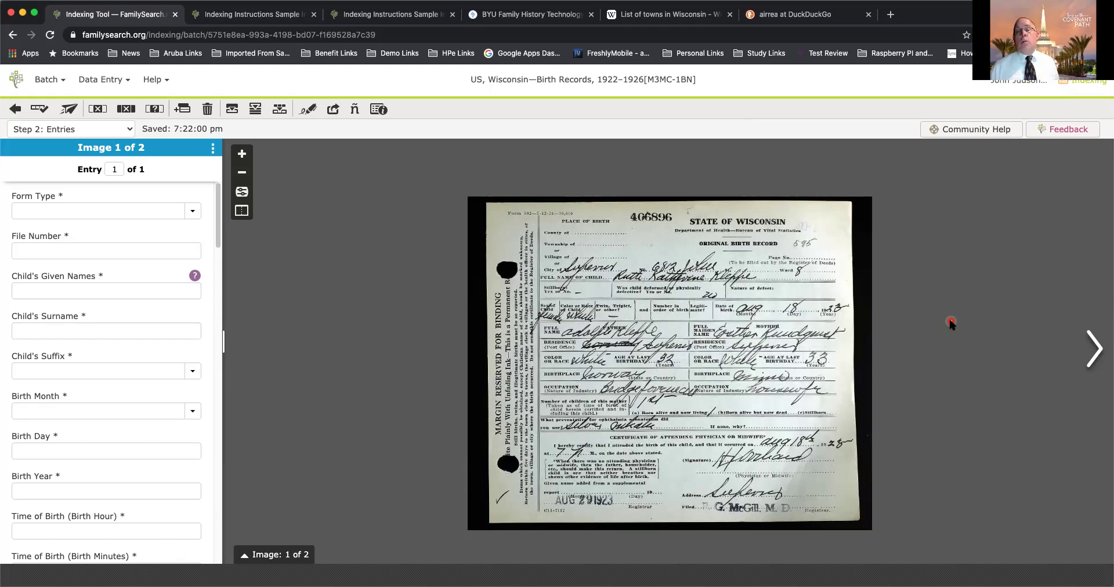
# - Open the Batch menu to show Quality Check, Submit Batch and Return Batch
pyautogui.click(48, 86)
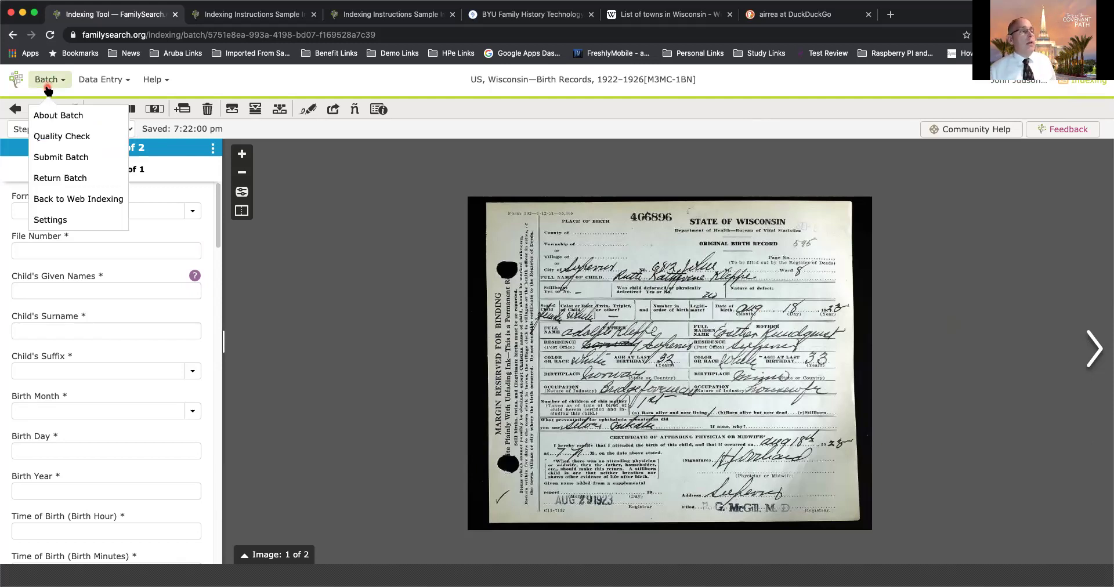
# - Return the unfinished Wisconsin birth-record batch and go back to My Batches
pyautogui.click(51, 186)
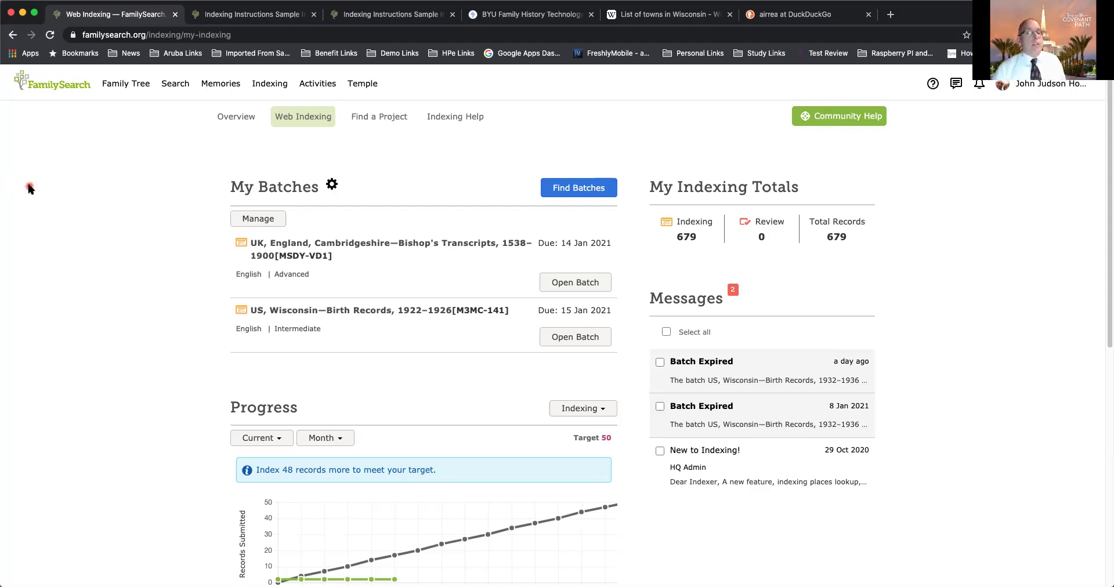
# - Open the UK, England, Cambridgeshire Bishop's Transcripts batch, accepting the Advanced Project Reminder
pyautogui.click(576, 284)
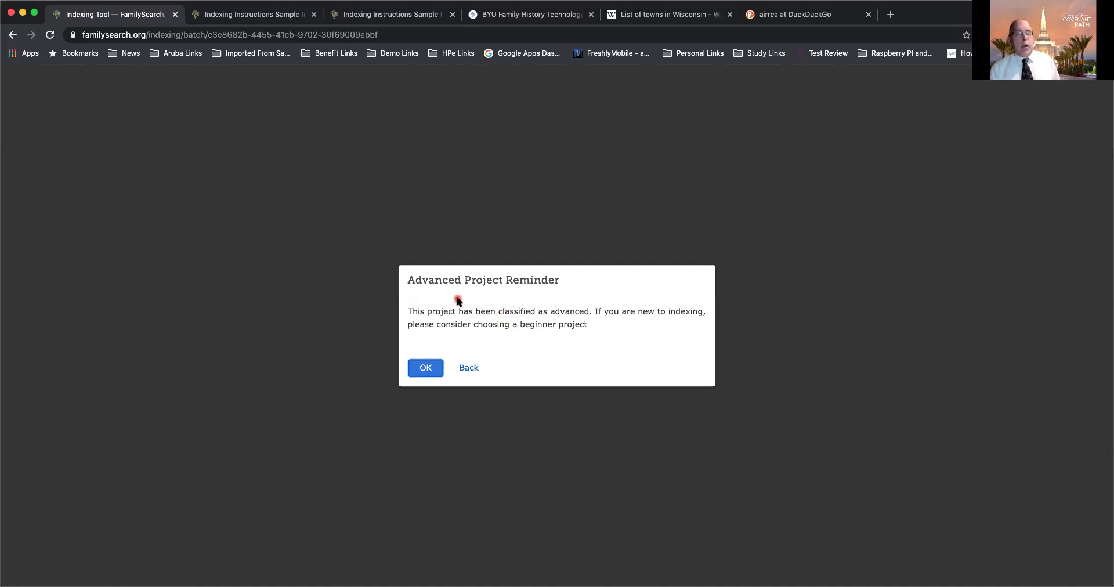
pyautogui.click(428, 368)
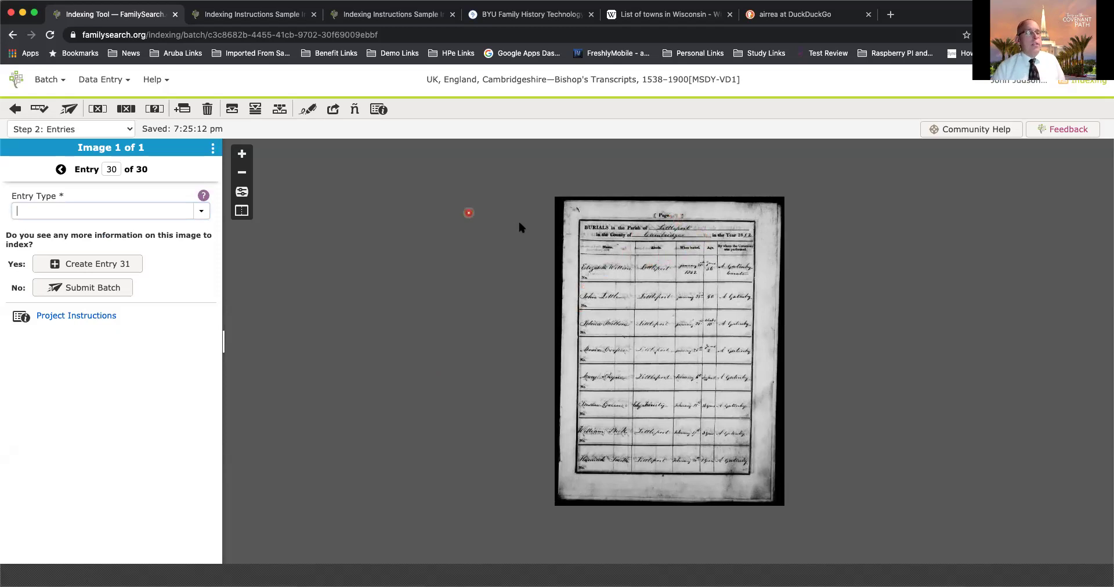
pyautogui.click(241, 158)
pyautogui.click(241, 157)
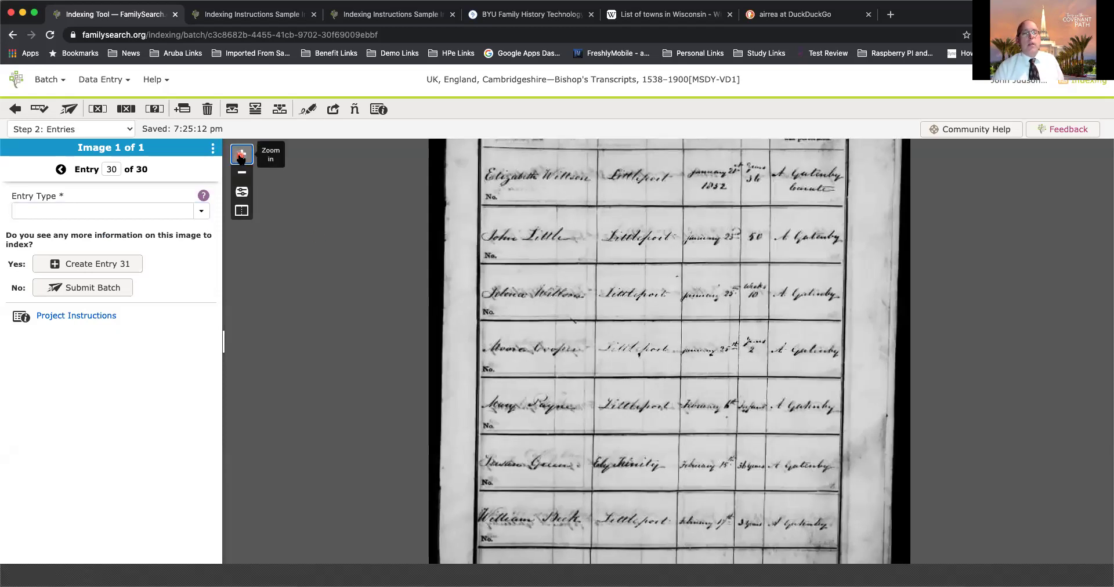
pyautogui.click(243, 174)
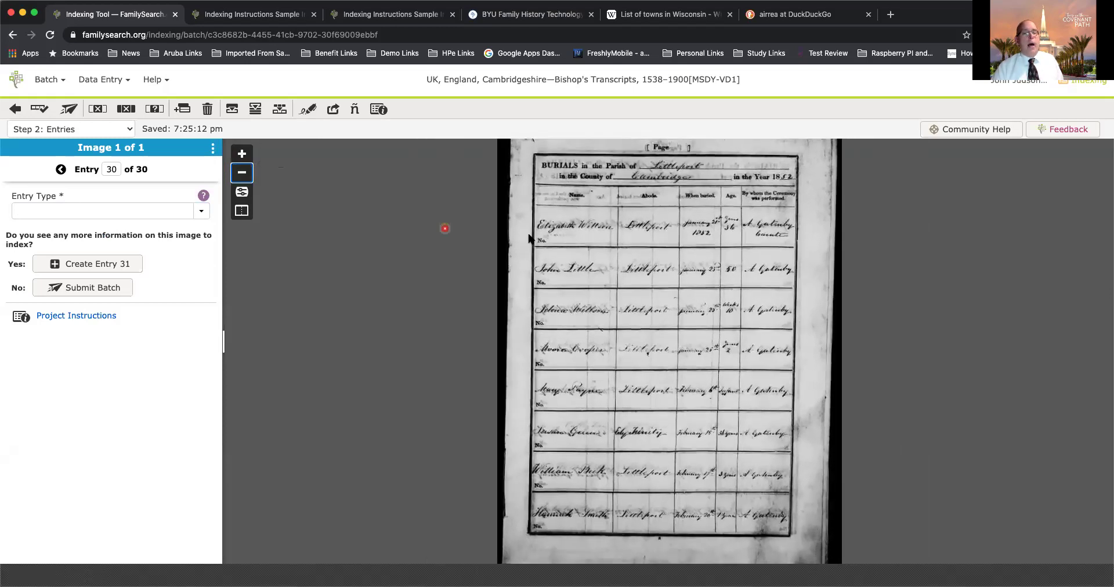
pyautogui.scroll(2, 654, 279)
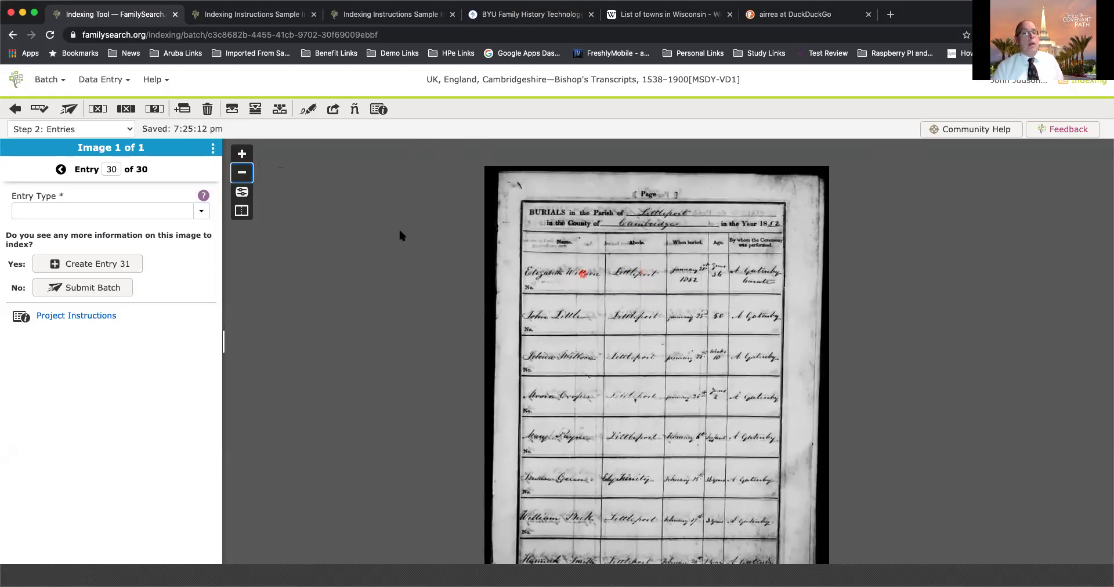
pyautogui.click(242, 196)
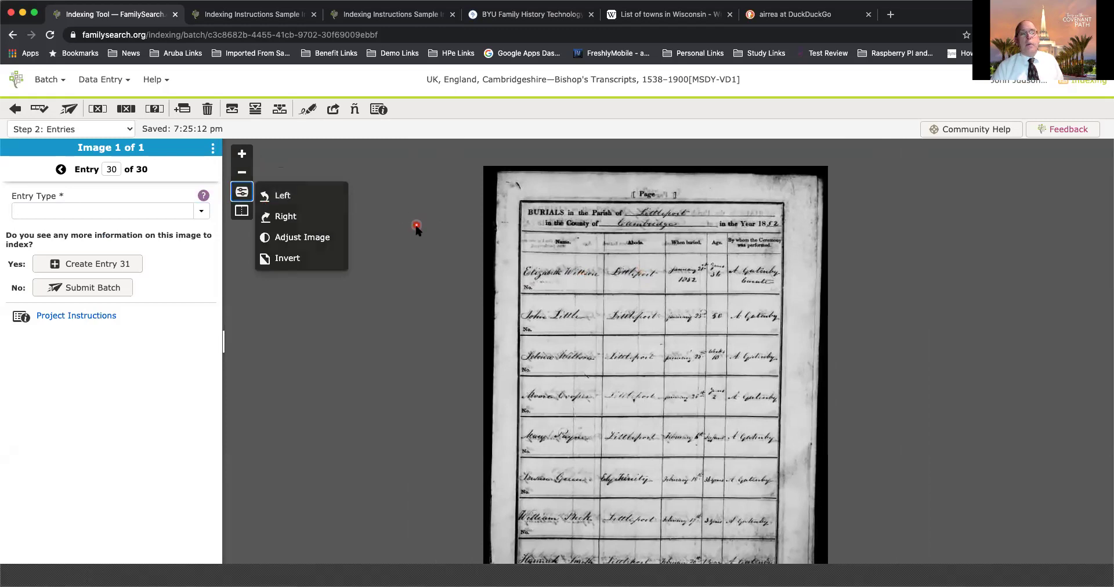
pyautogui.click(292, 240)
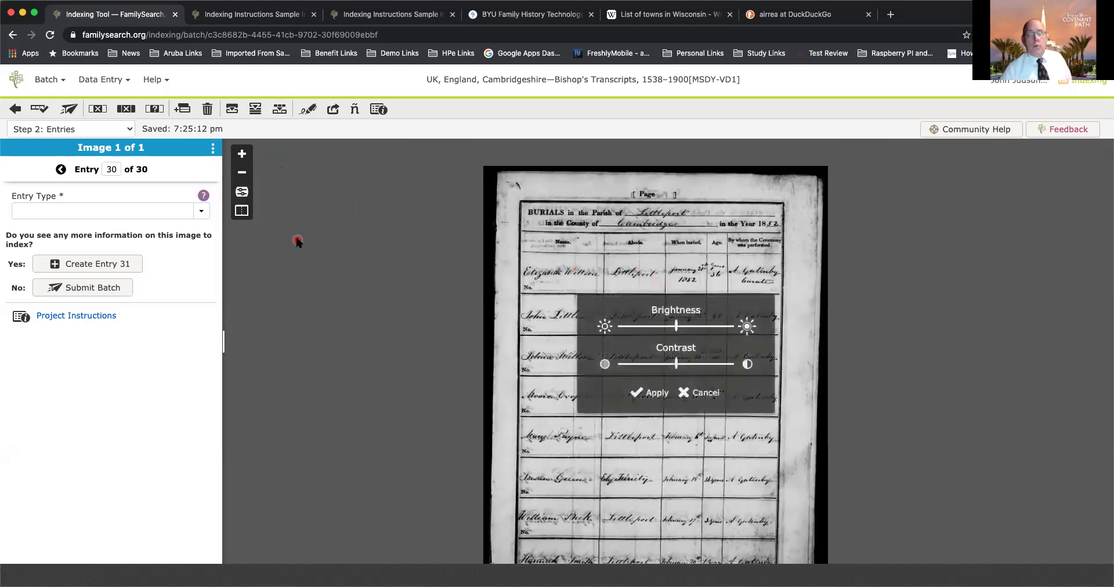
pyautogui.click(704, 398)
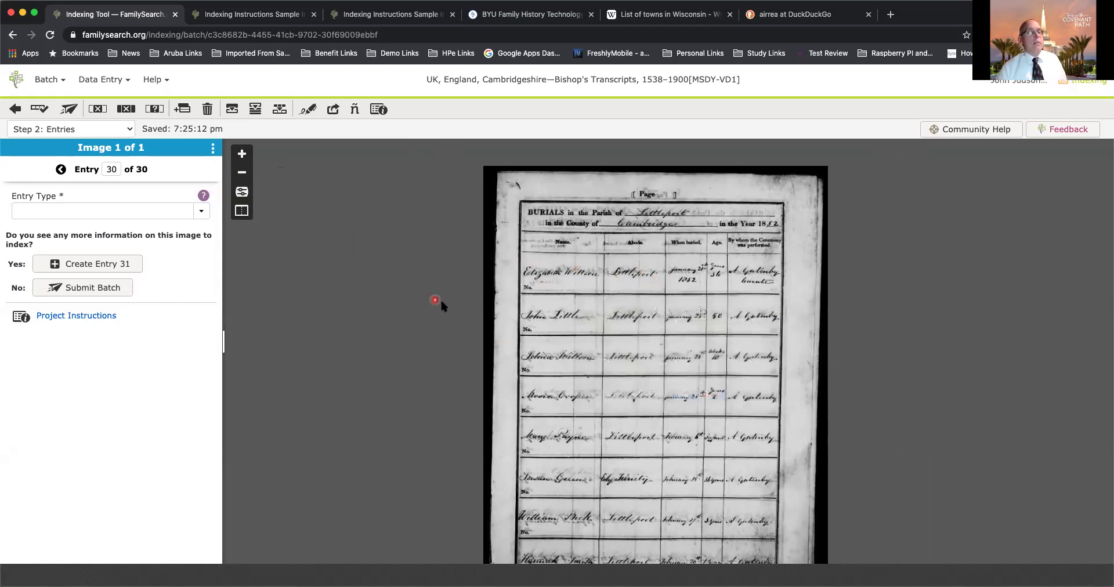
pyautogui.click(244, 192)
pyautogui.click(290, 259)
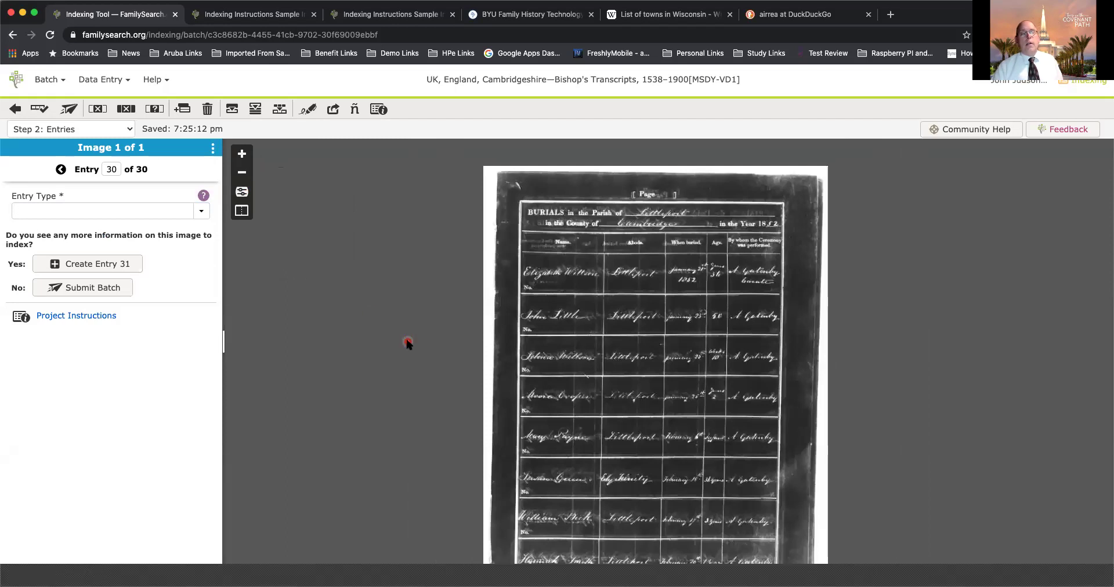
pyautogui.moveTo(681, 311); pyautogui.dragTo(694, 312)
pyautogui.scroll(5, 694, 312)
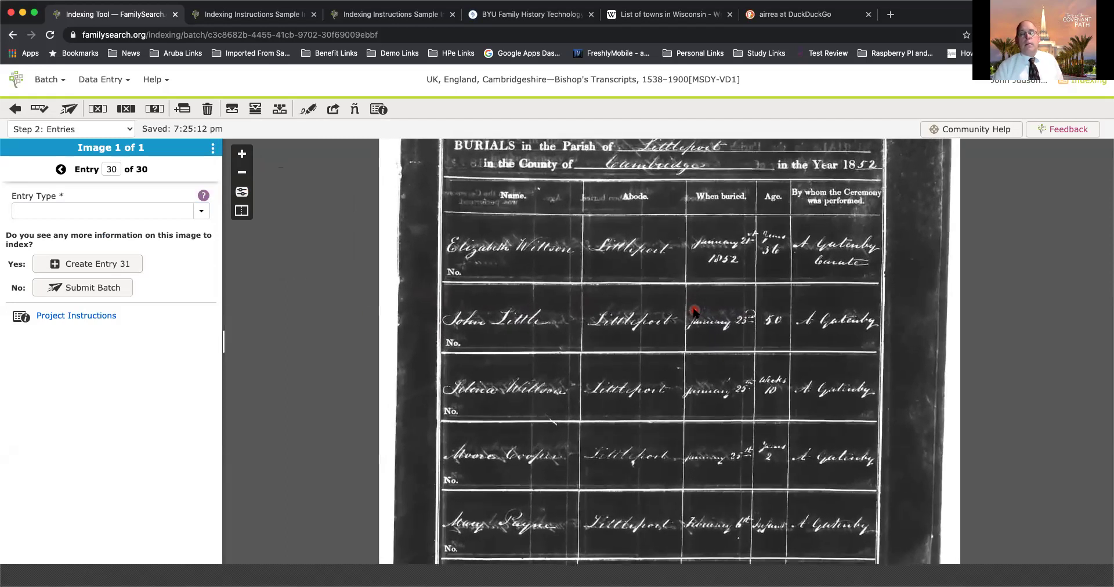
pyautogui.scroll(-4, 695, 311)
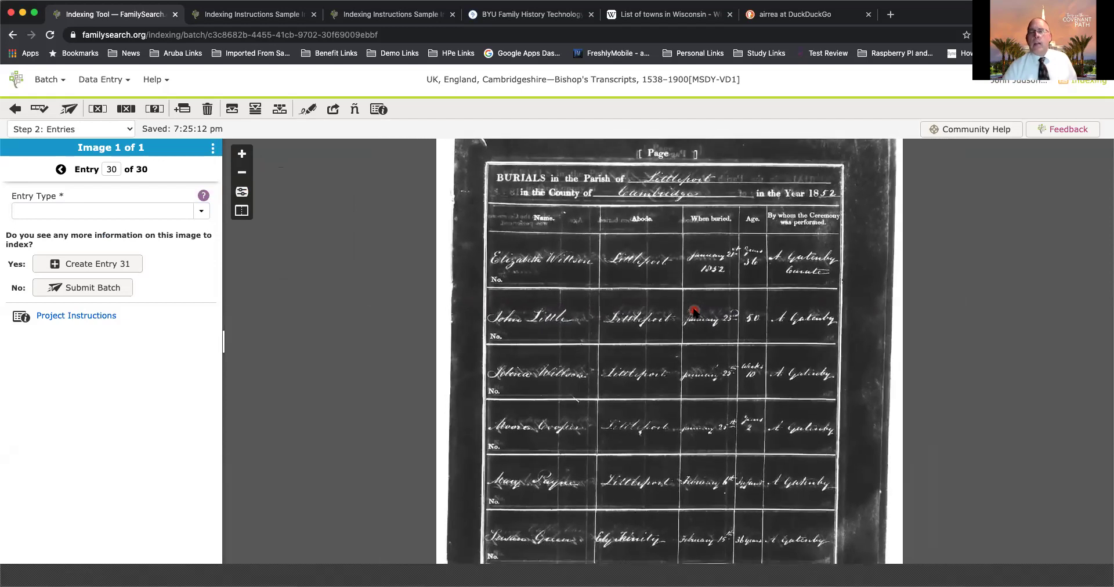
pyautogui.scroll(-3, 694, 311)
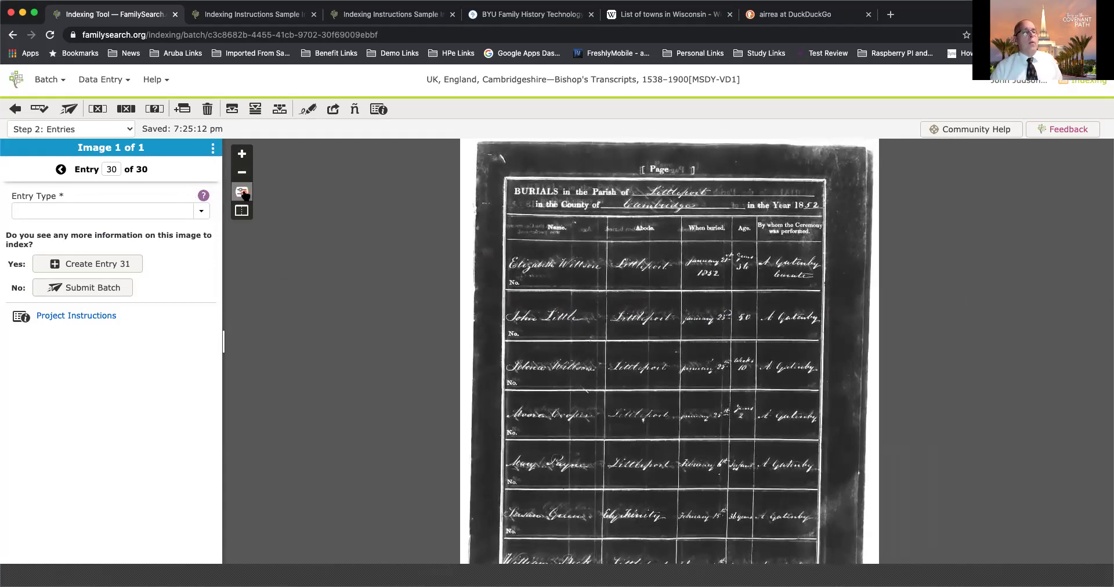
pyautogui.click(244, 194)
pyautogui.click(284, 258)
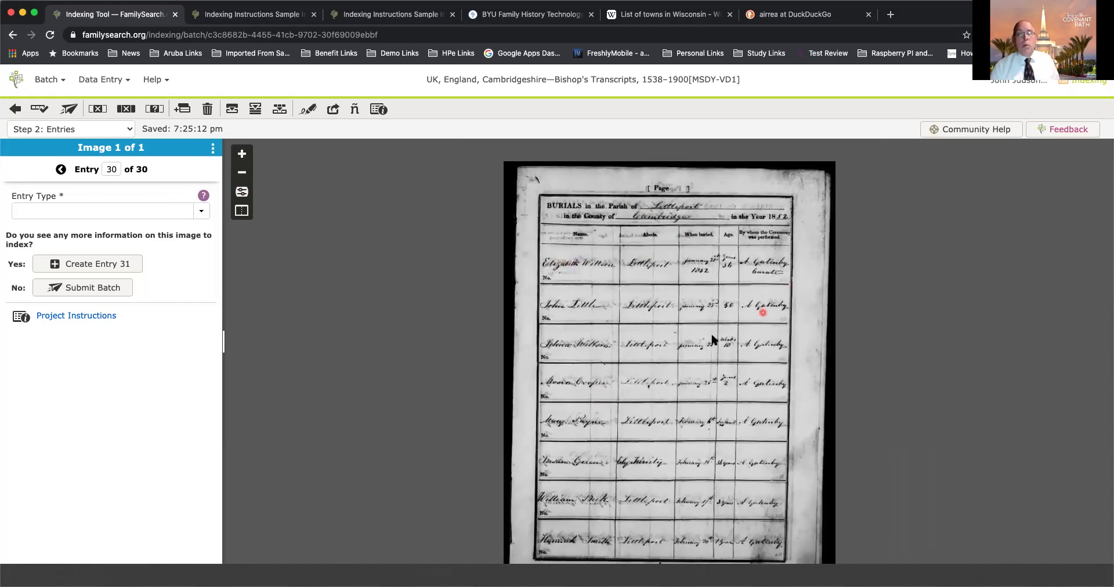
pyautogui.scroll(-3, 654, 278)
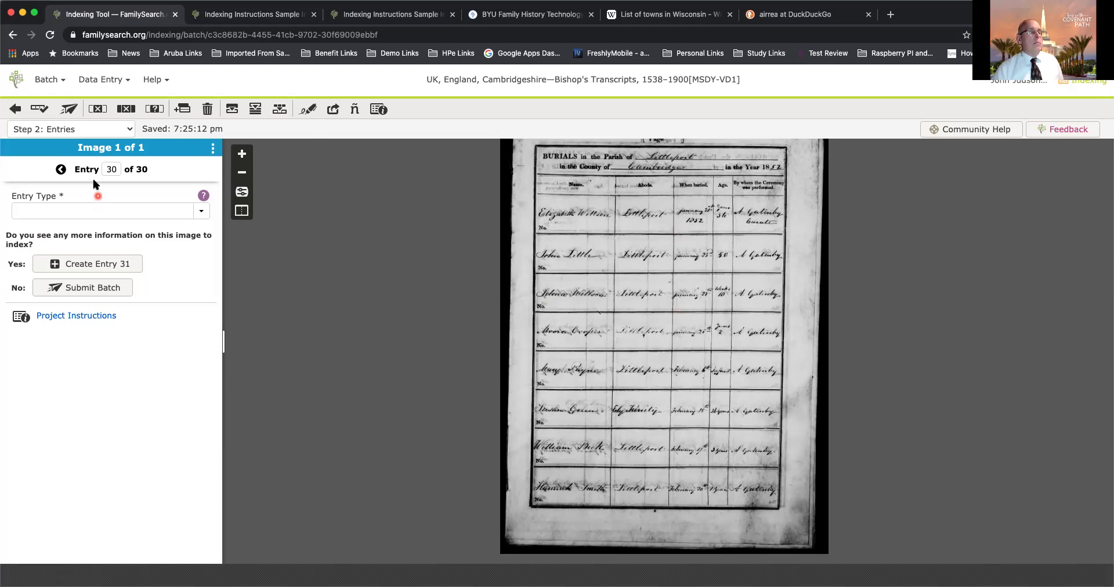
pyautogui.doubleClick(109, 169)
pyautogui.write('1')
pyautogui.press('Return')
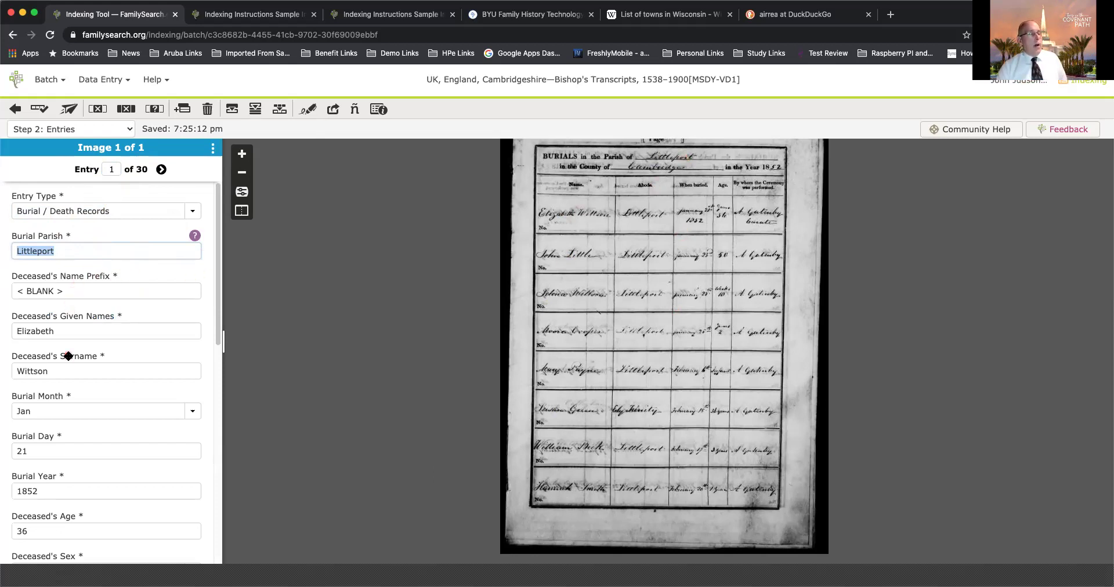
# - Review entry 1's form from Deceased's Name Prefix through Given Names and further down
pyautogui.moveTo(219, 309); pyautogui.dragTo(220, 313)
pyautogui.scroll(-1, 220, 312)
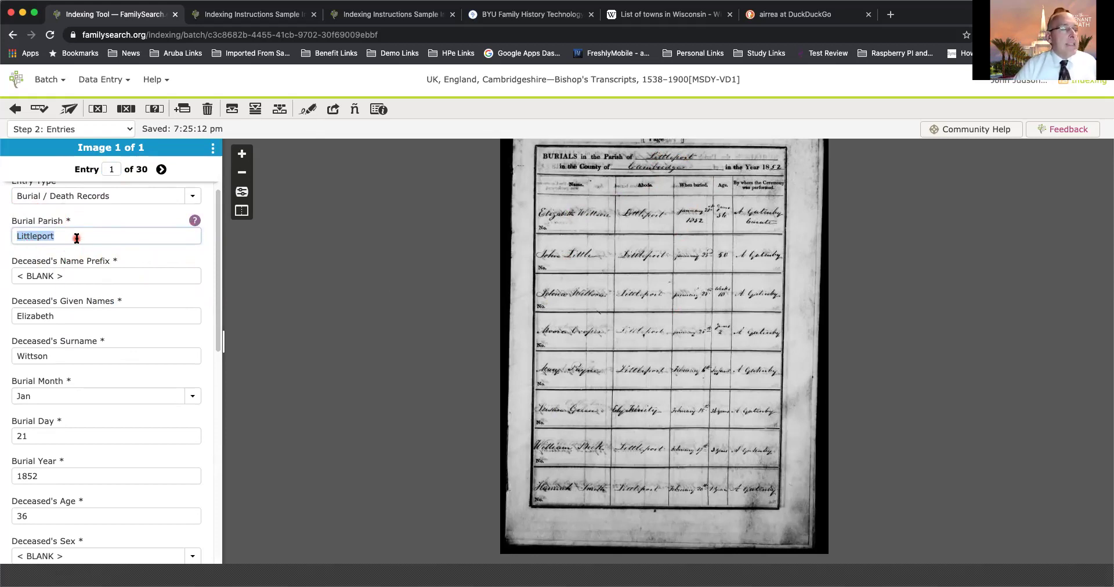
pyautogui.click(74, 277)
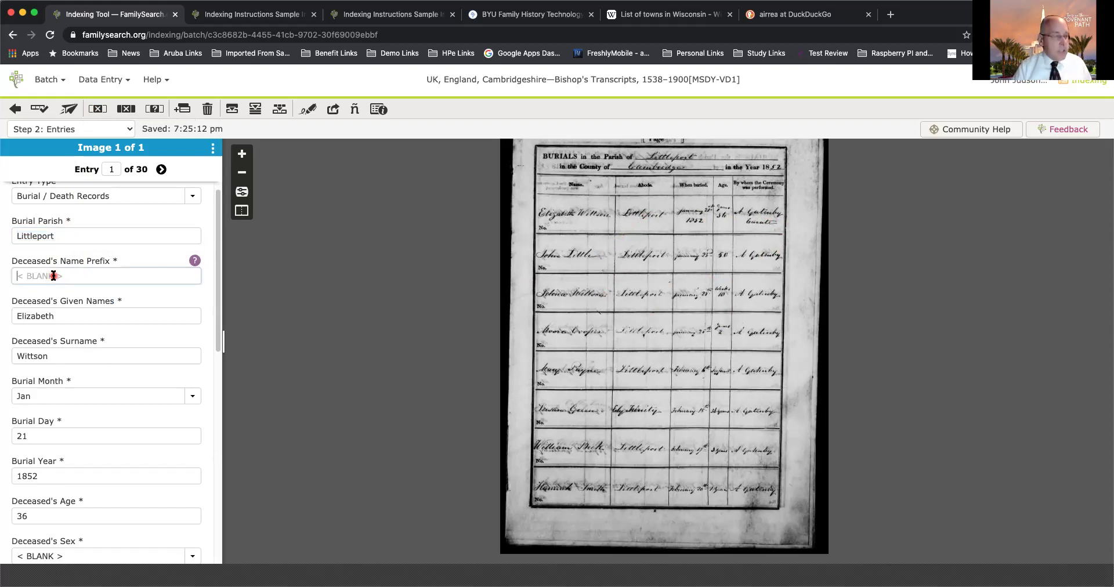
pyautogui.press('Tab')
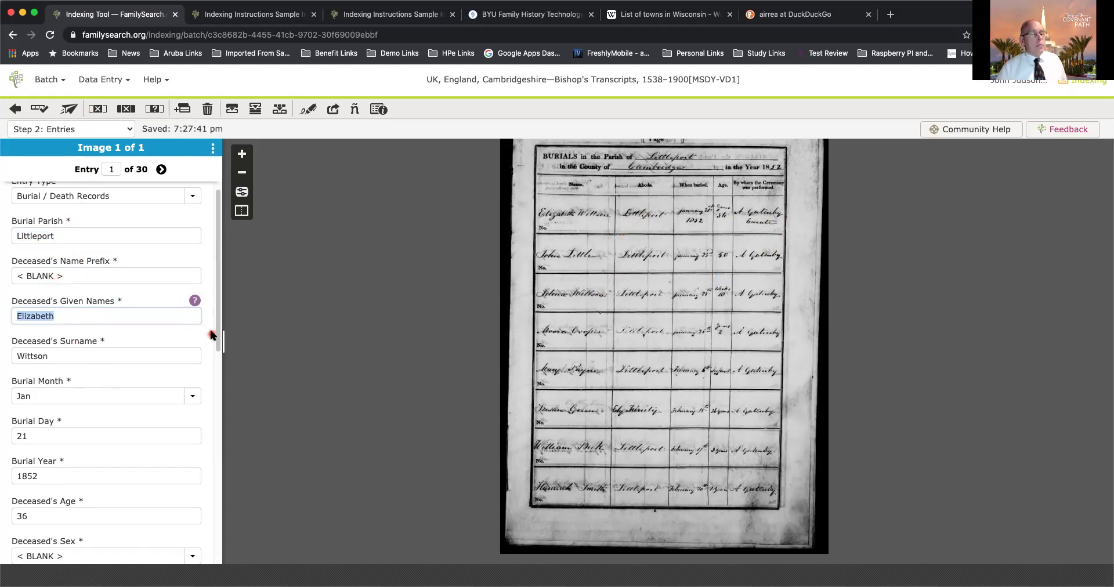
pyautogui.moveTo(219, 330); pyautogui.dragTo(217, 539)
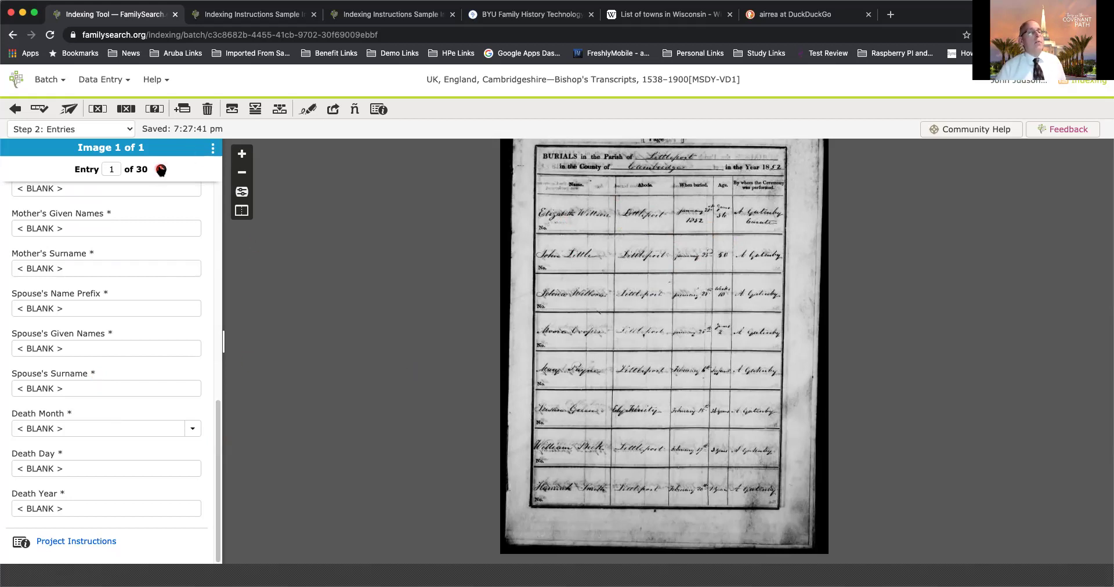
pyautogui.click(160, 170)
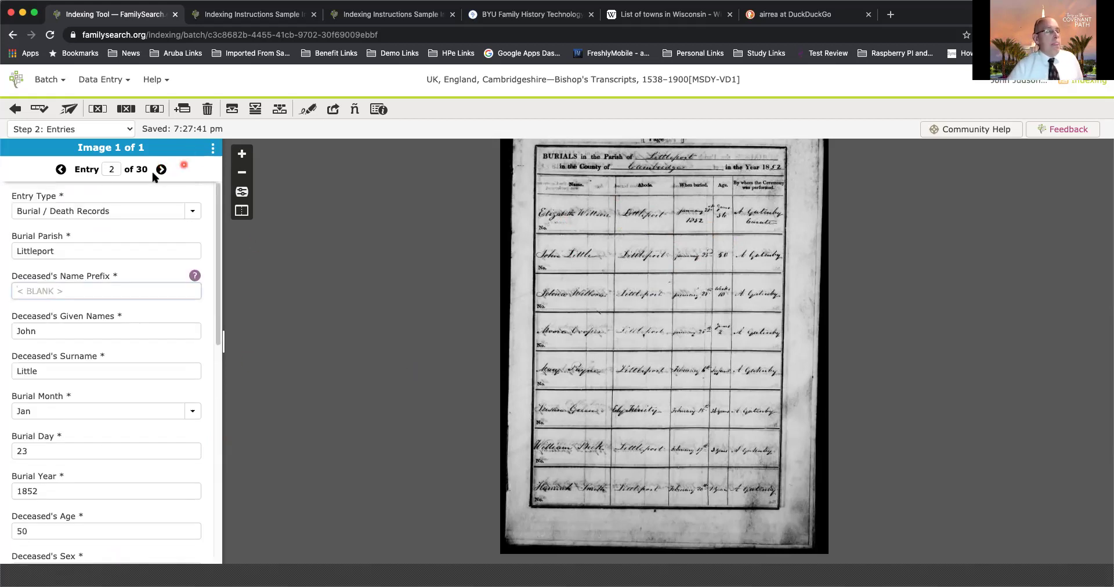
pyautogui.click(380, 375)
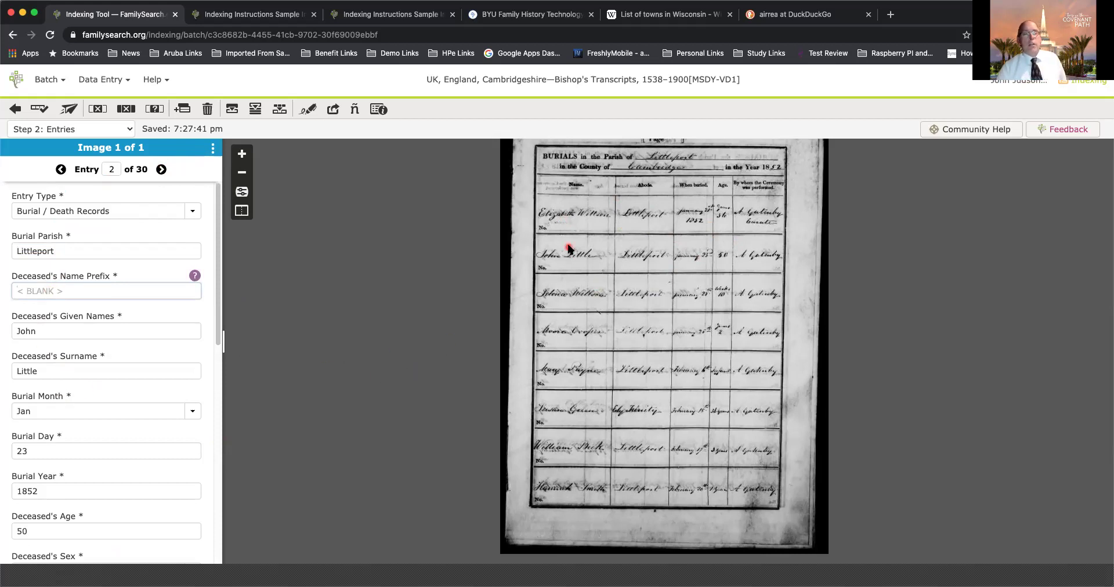
pyautogui.click(510, 266)
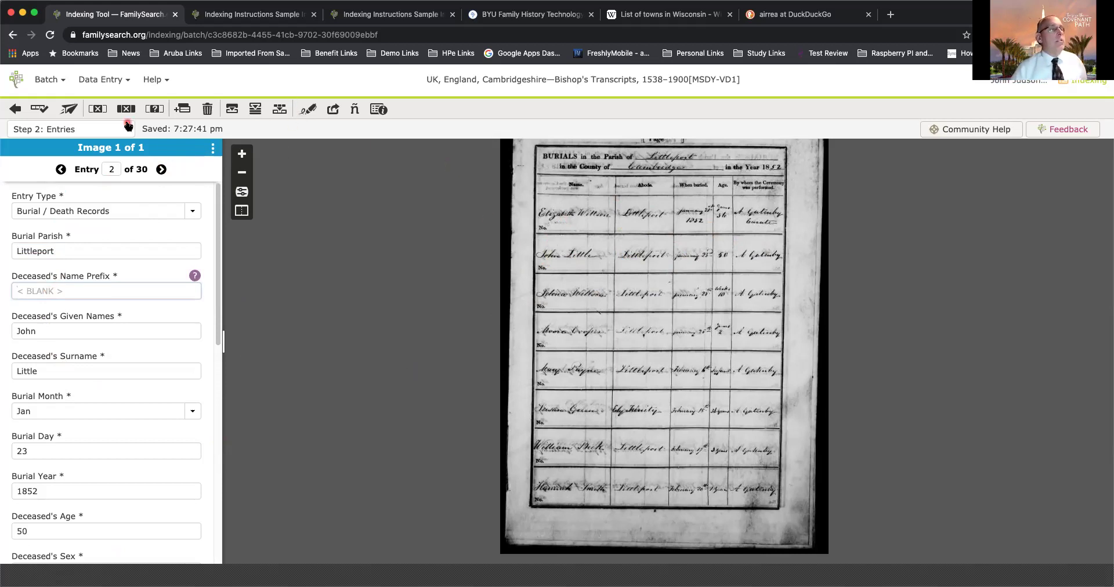
pyautogui.click(121, 85)
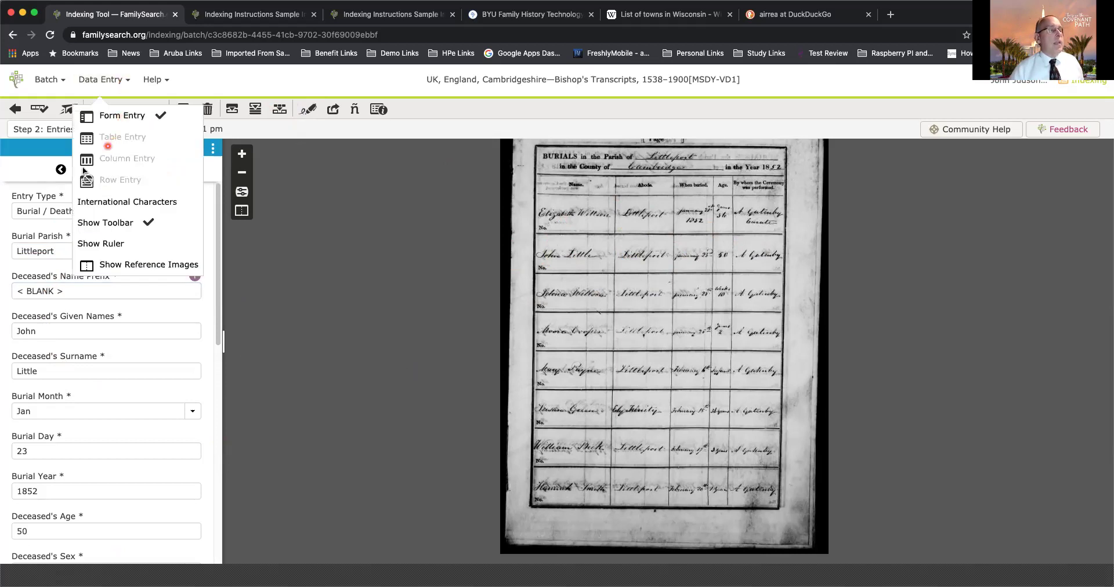
pyautogui.click(107, 242)
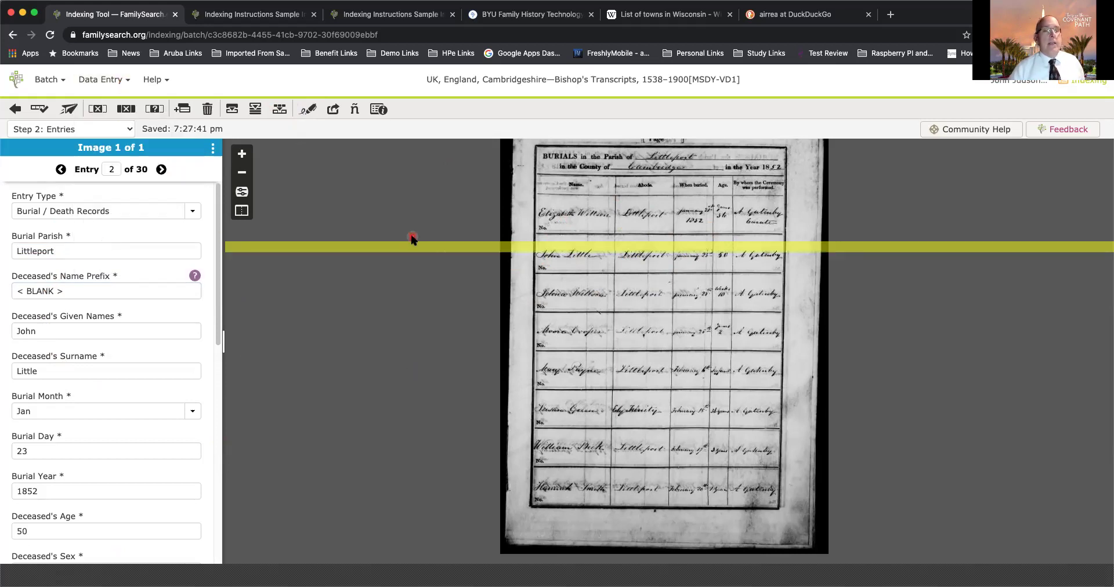
pyautogui.moveTo(589, 248); pyautogui.dragTo(613, 268)
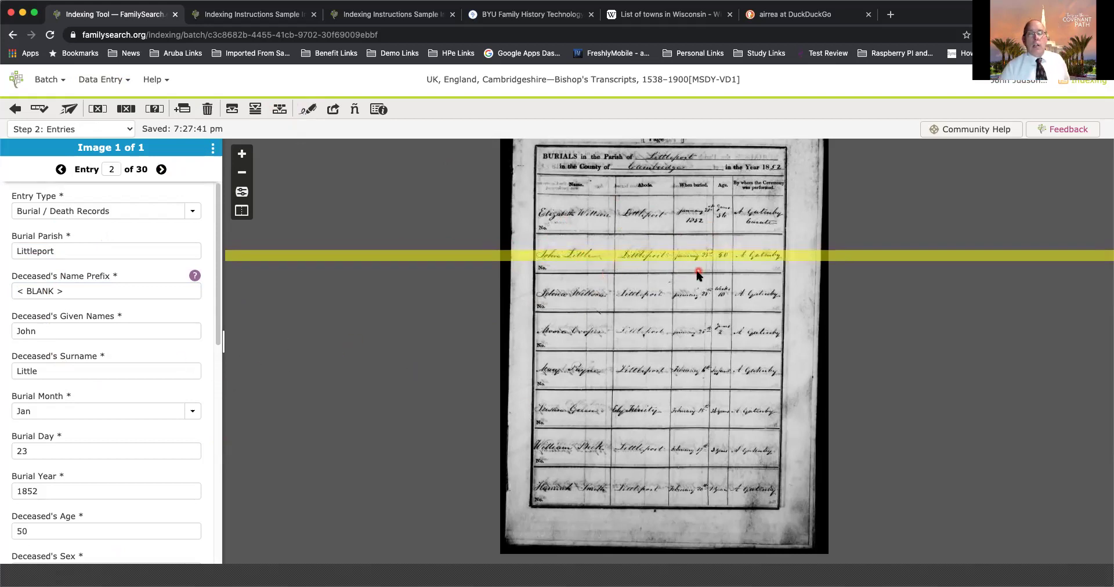
pyautogui.click(163, 169)
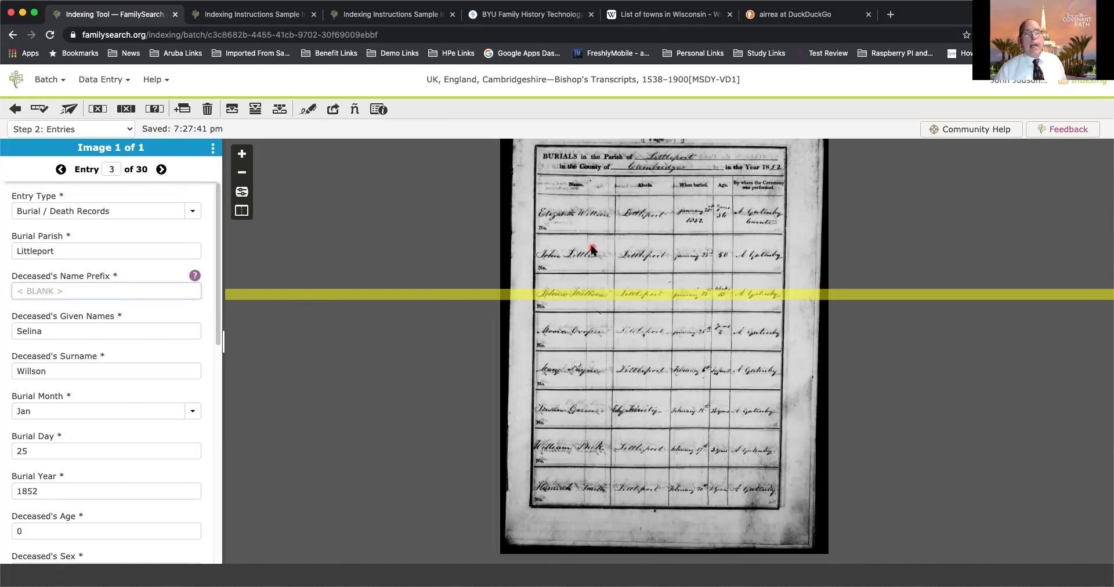
pyautogui.click(110, 168)
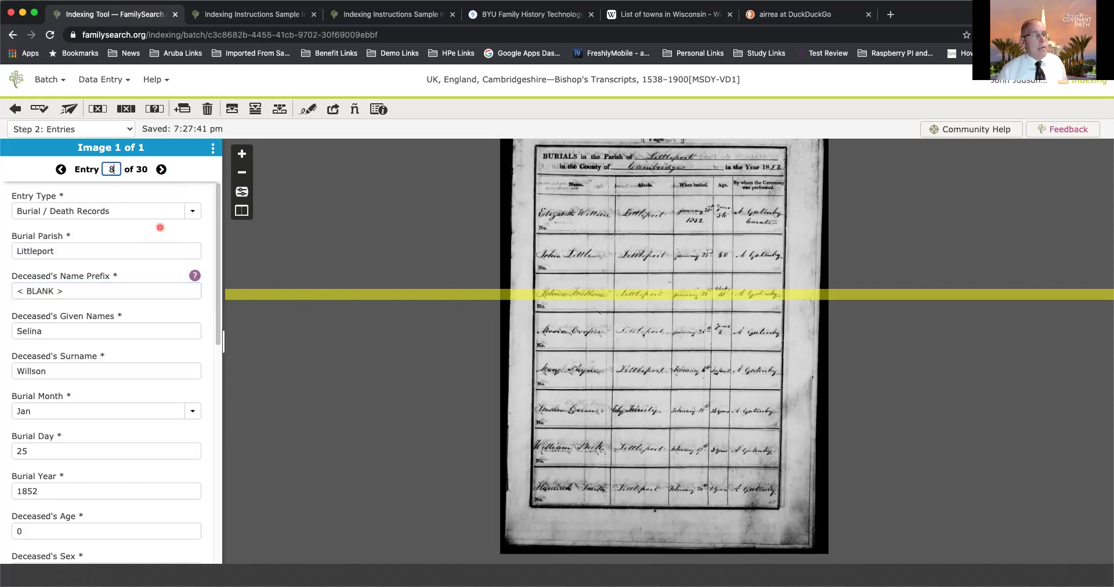
pyautogui.press('Return')
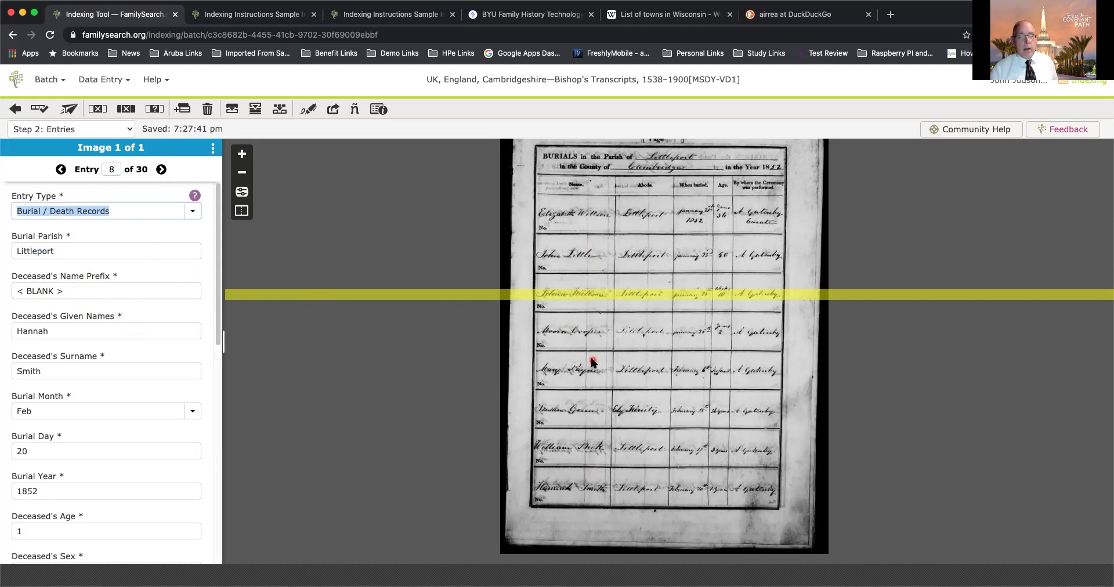
pyautogui.moveTo(612, 293); pyautogui.dragTo(615, 363)
pyautogui.moveTo(618, 401); pyautogui.dragTo(609, 492)
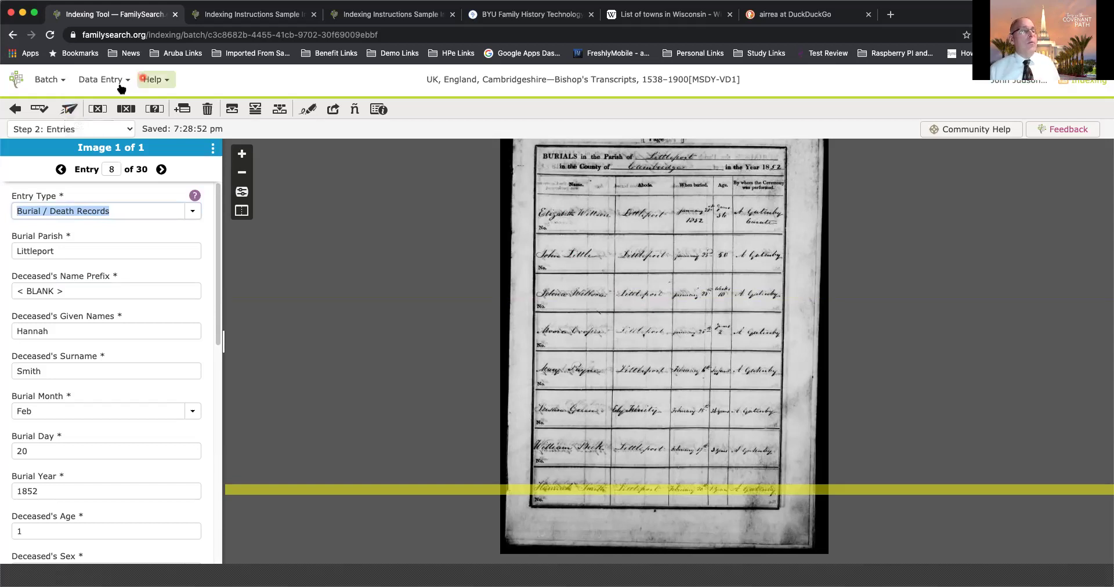
pyautogui.click(77, 110)
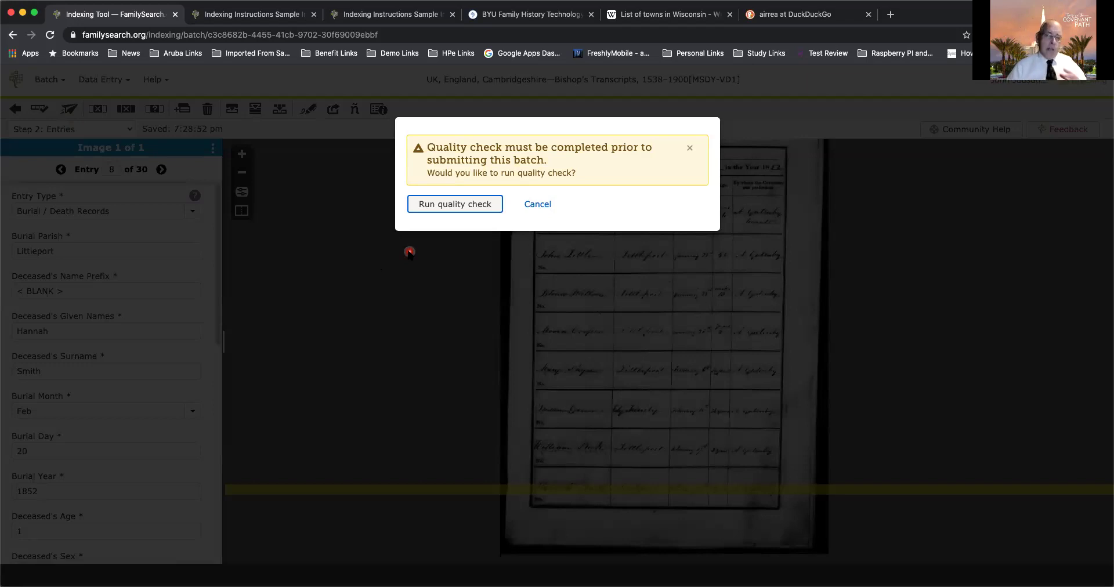
pyautogui.click(473, 205)
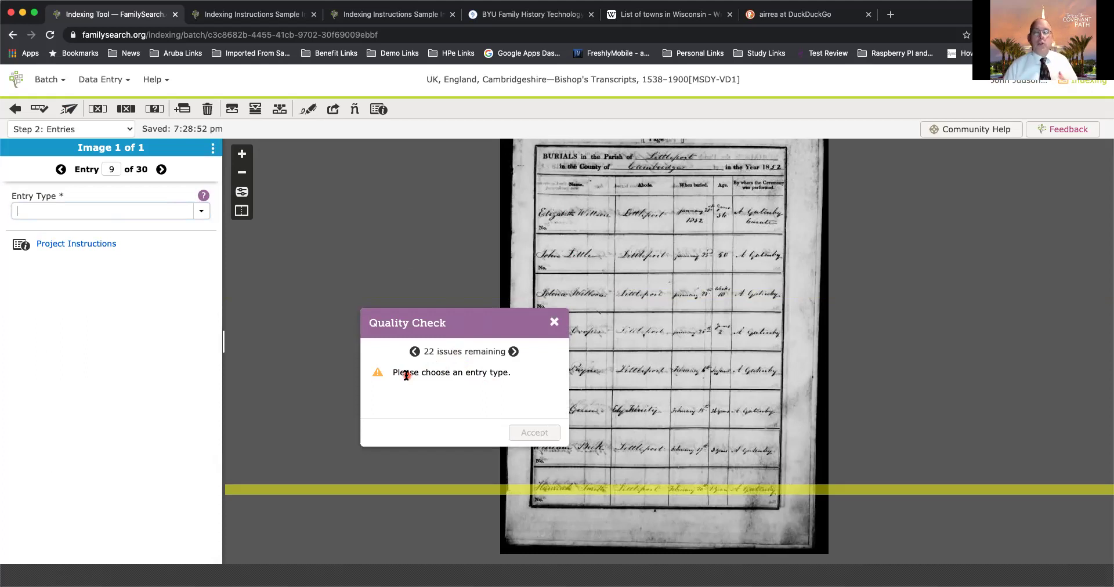
pyautogui.click(513, 352)
pyautogui.click(415, 352)
pyautogui.click(415, 351)
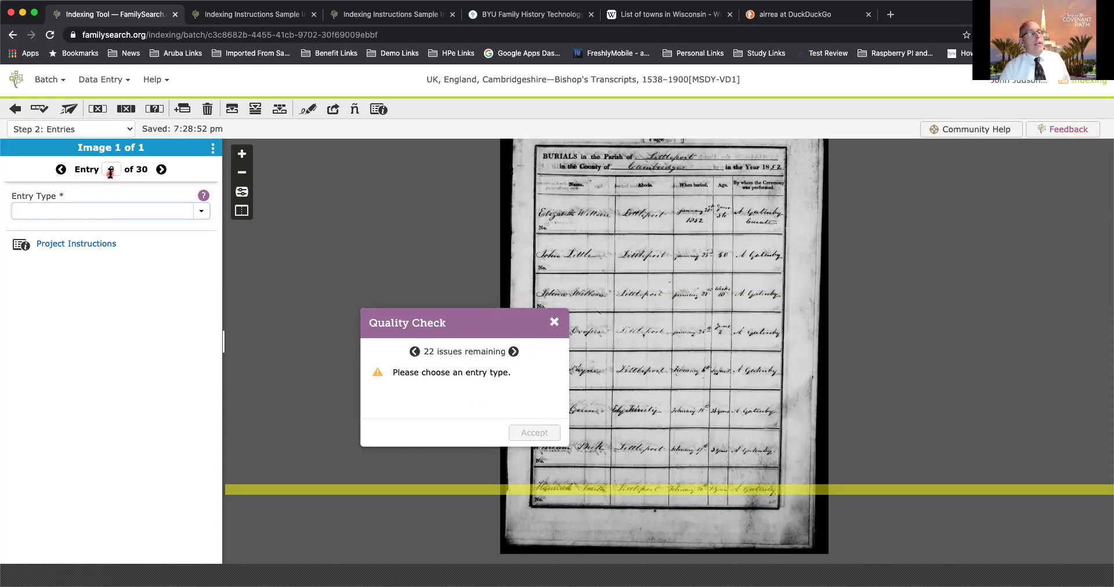
pyautogui.click(62, 169)
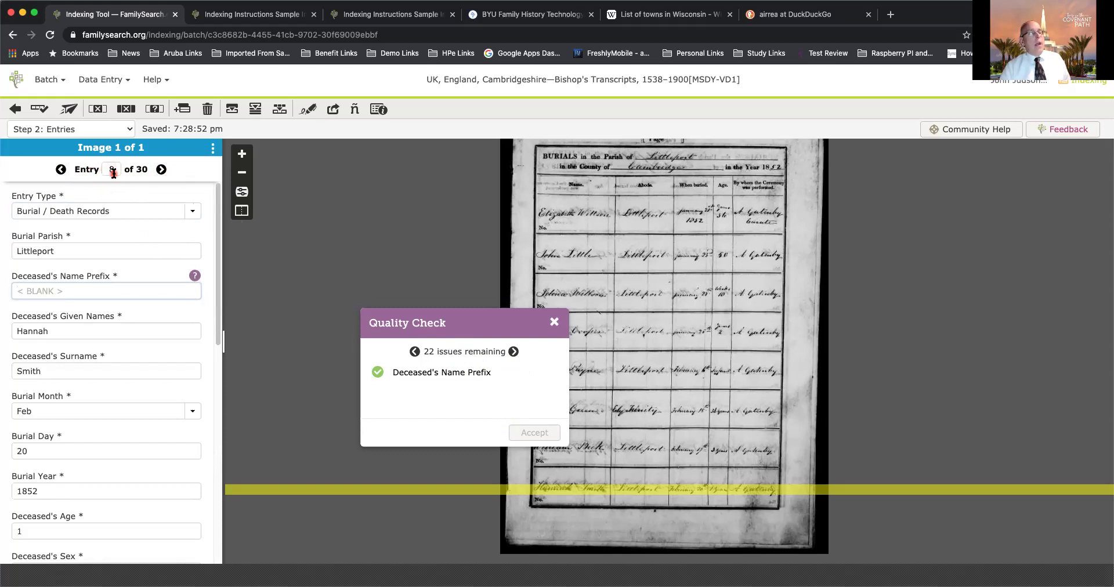
pyautogui.click(160, 170)
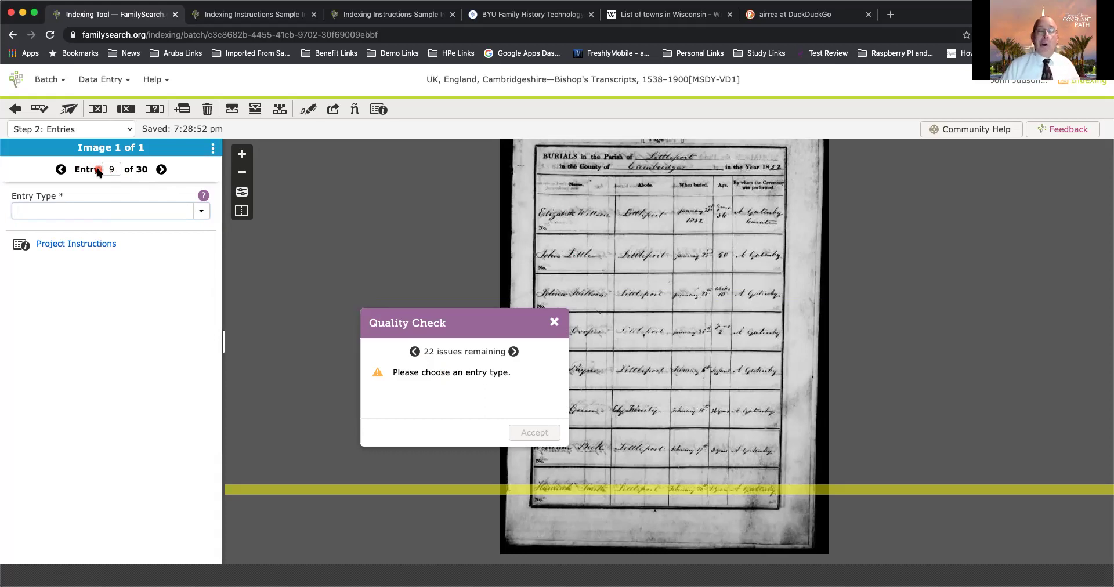
pyautogui.click(554, 322)
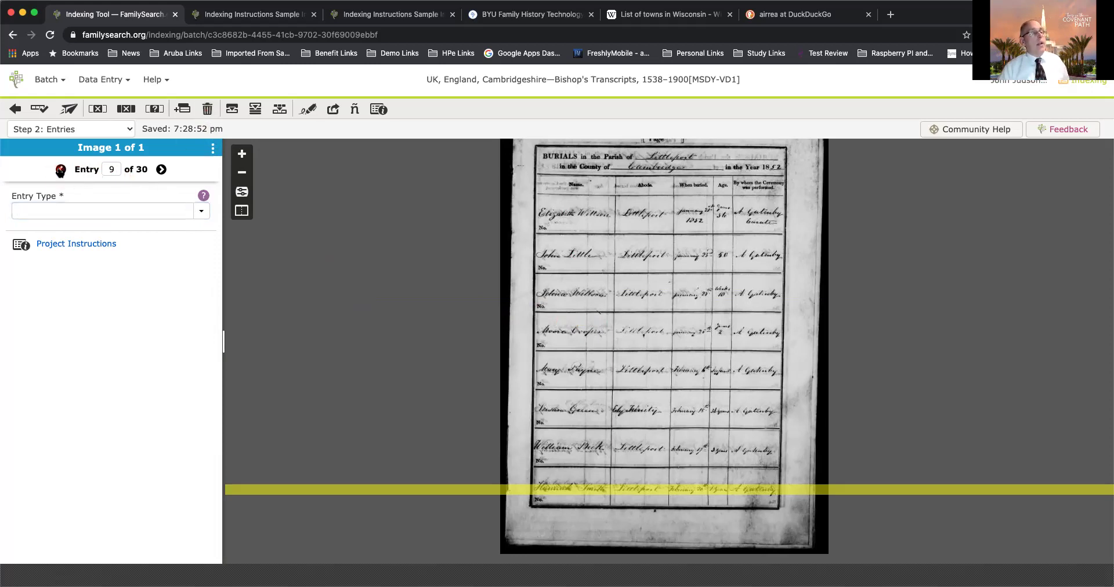
pyautogui.click(61, 170)
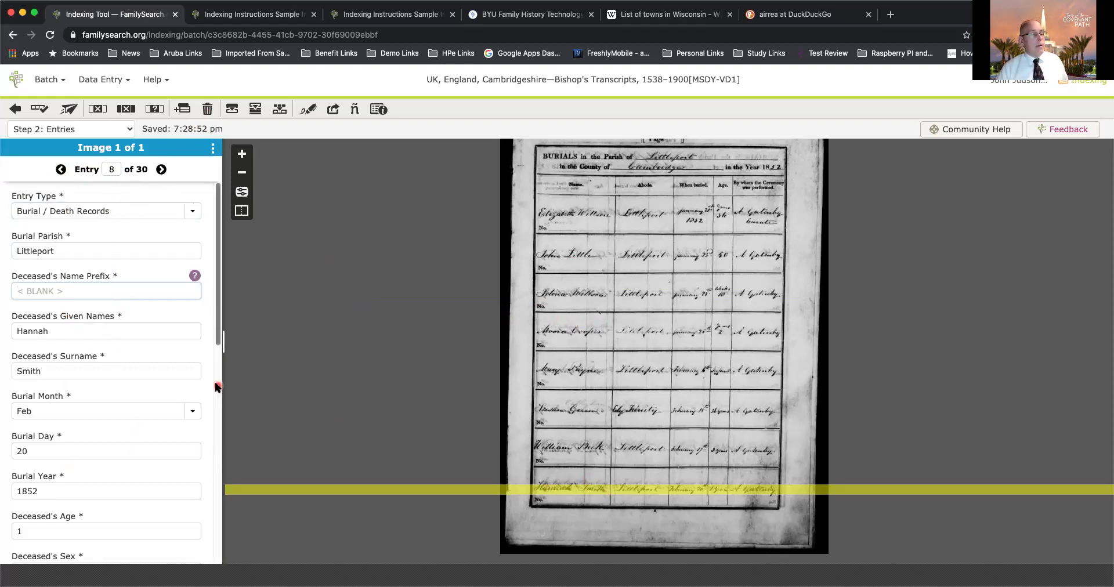
pyautogui.click(208, 110)
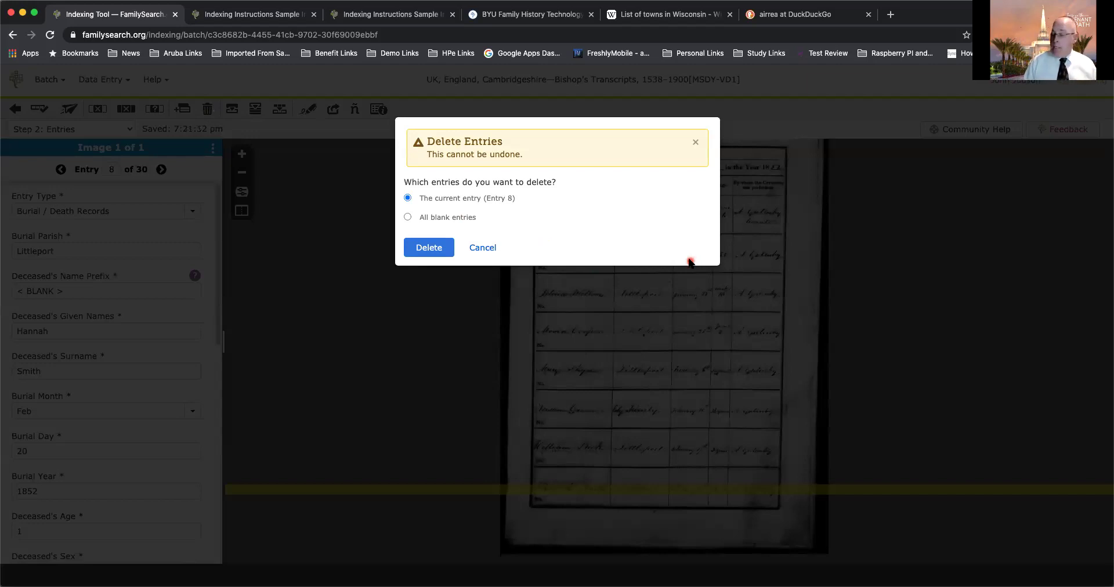
pyautogui.click(406, 217)
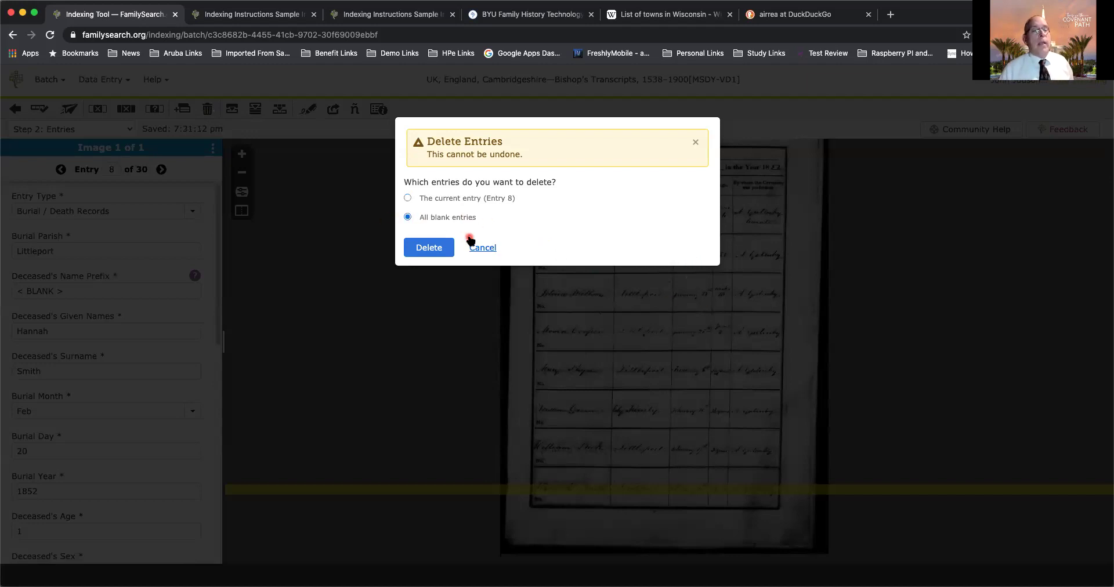
pyautogui.click(442, 248)
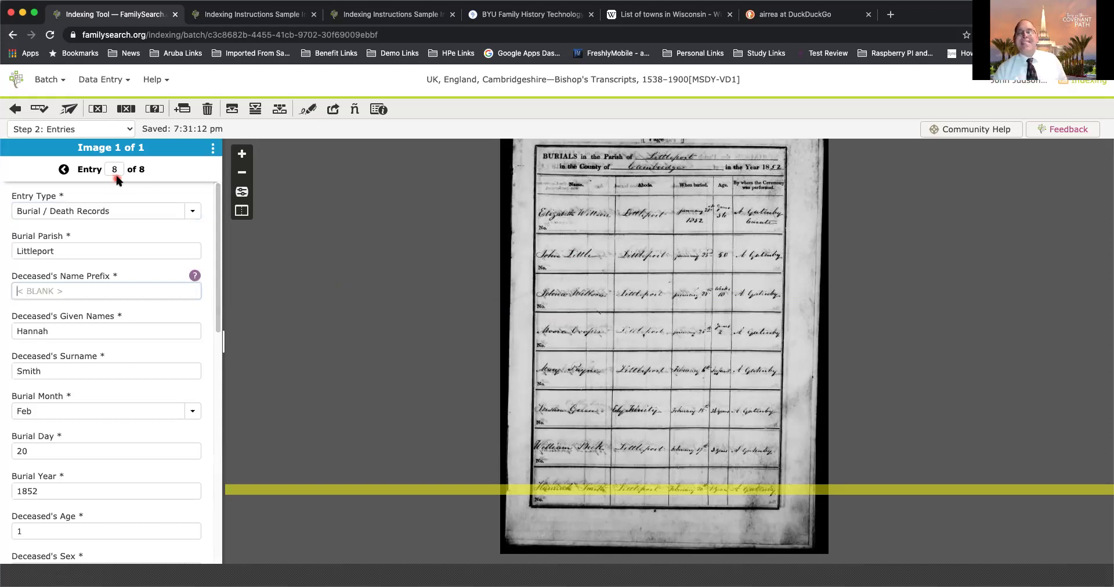
# - Submit the Cambridgeshire burial batch with no quality-check issues, then return to Web Indexing
pyautogui.moveTo(217, 270); pyautogui.dragTo(201, 521)
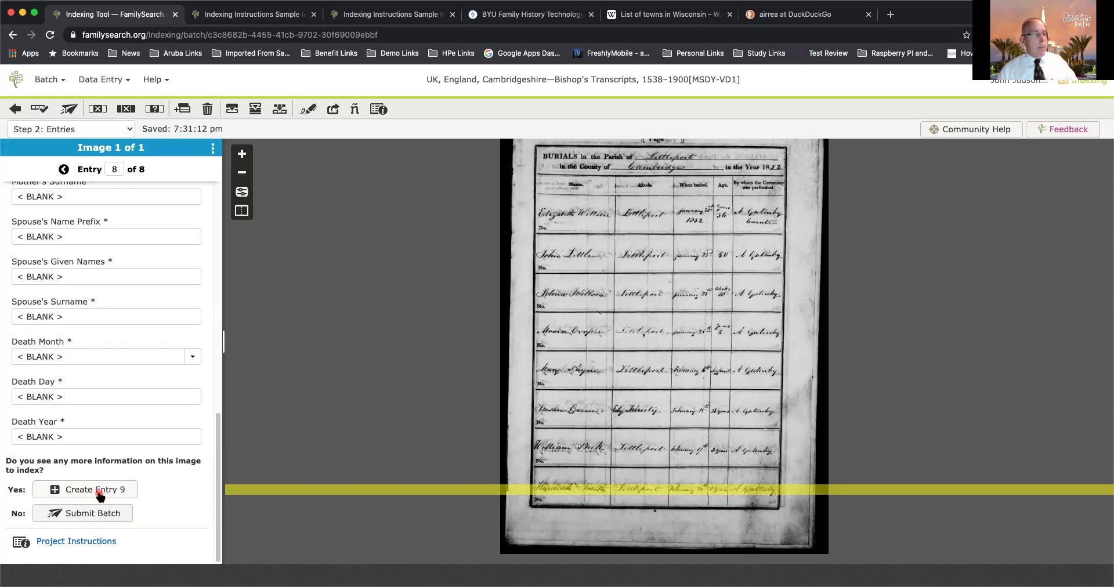
pyautogui.click(80, 514)
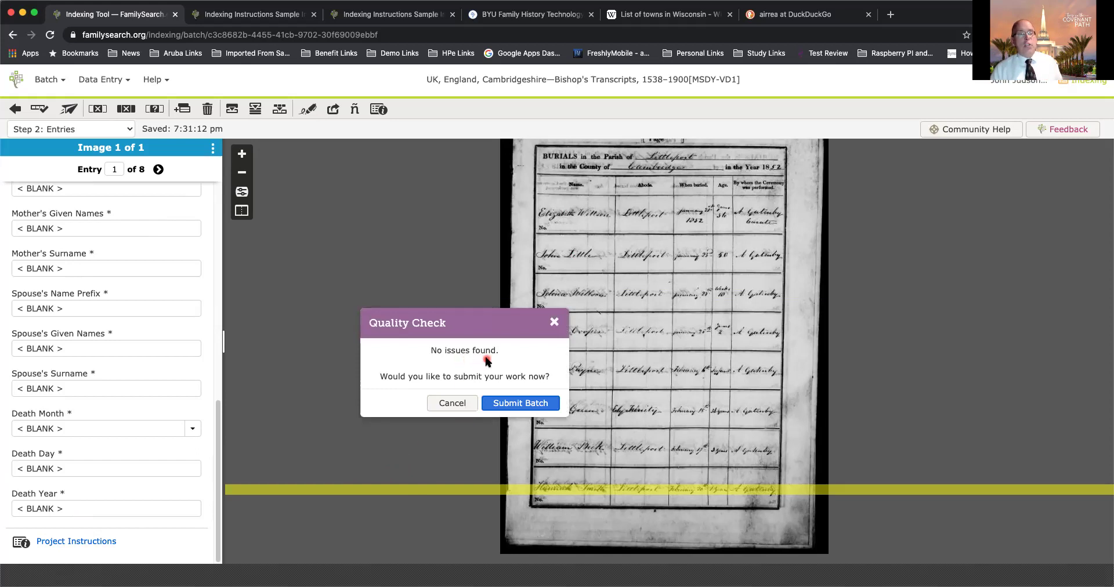
pyautogui.click(528, 401)
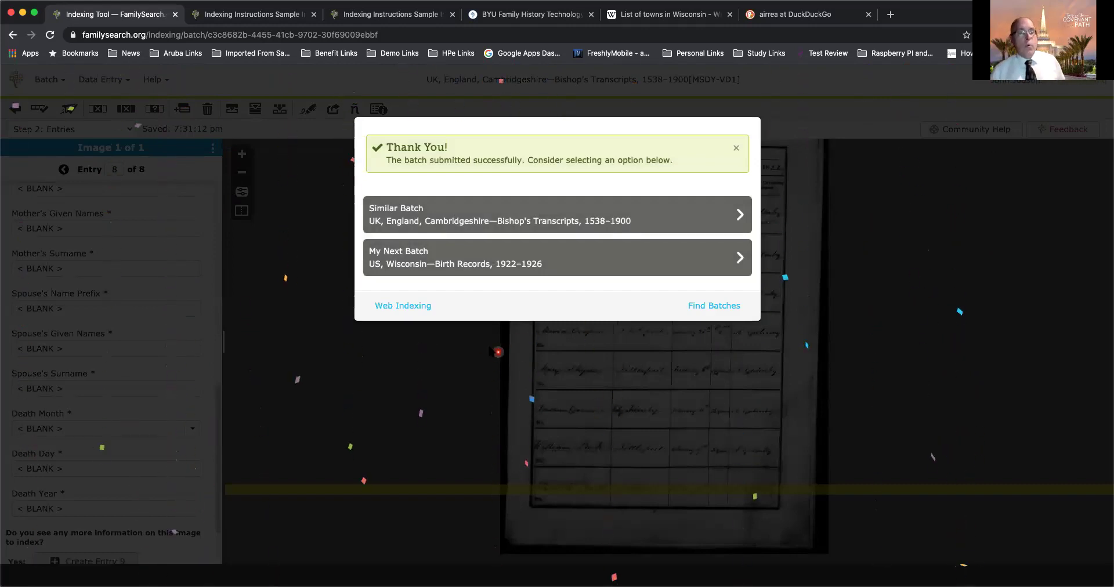
pyautogui.click(406, 306)
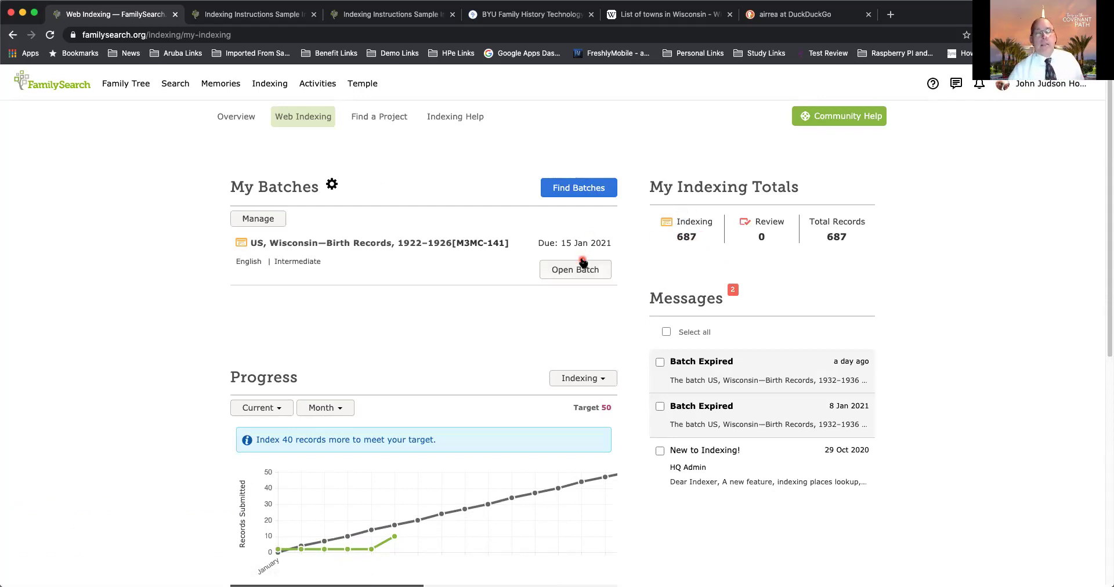
# - Reopen the Wisconsin birth-records batch past the private records notice and run Submit Batch
pyautogui.click(557, 272)
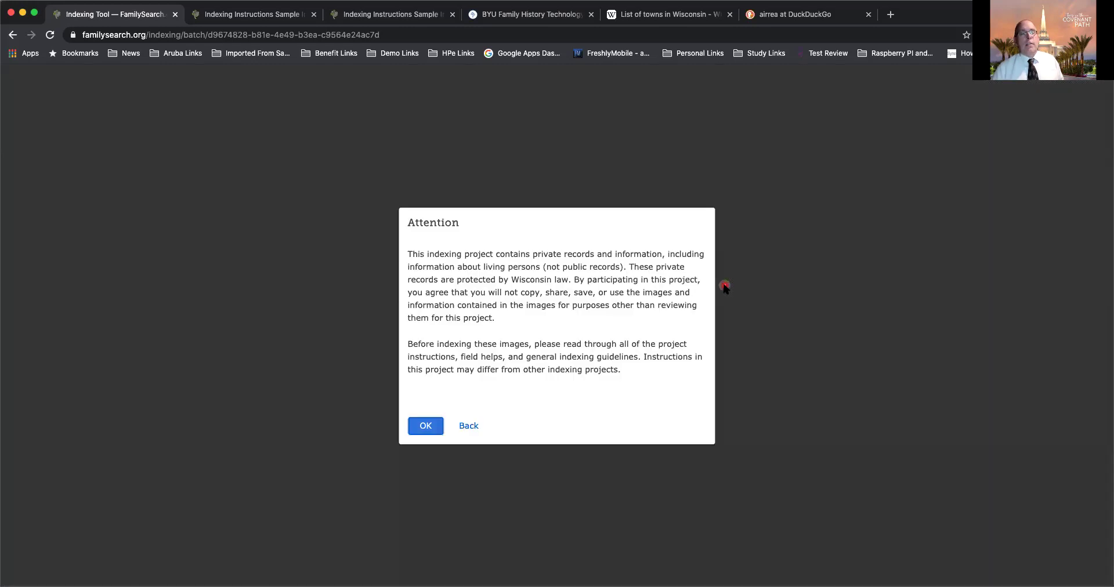
pyautogui.click(425, 425)
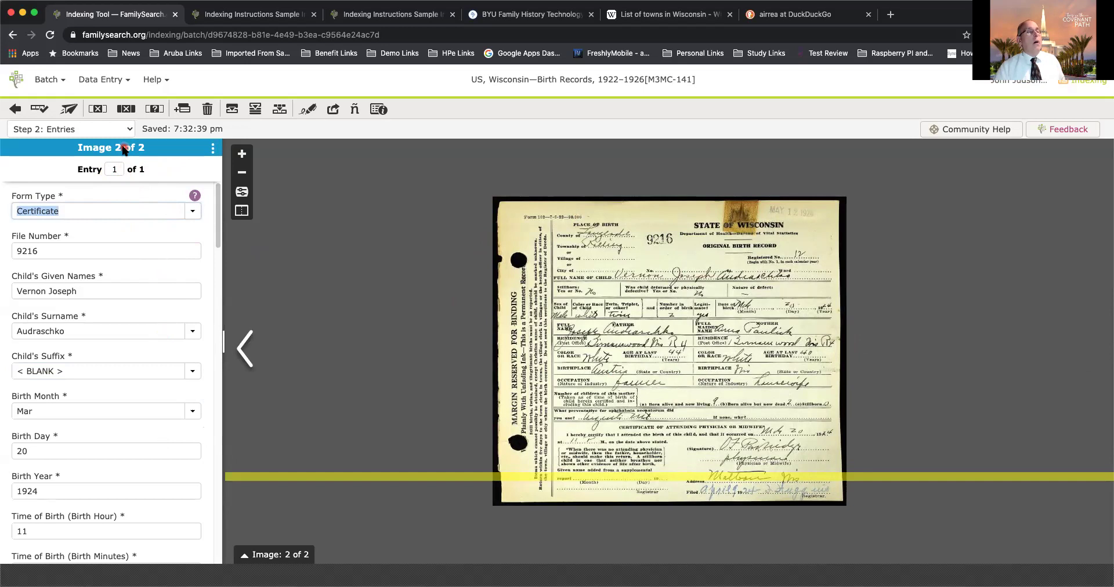
pyautogui.moveTo(219, 226); pyautogui.dragTo(196, 442)
pyautogui.scroll(-10, 196, 442)
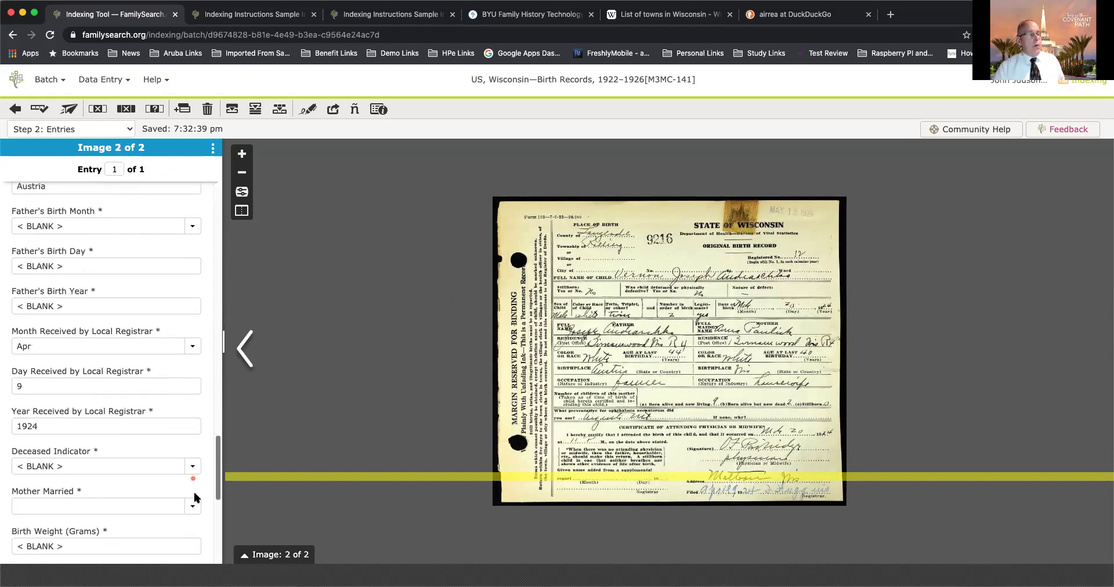
pyautogui.scroll(10, 192, 523)
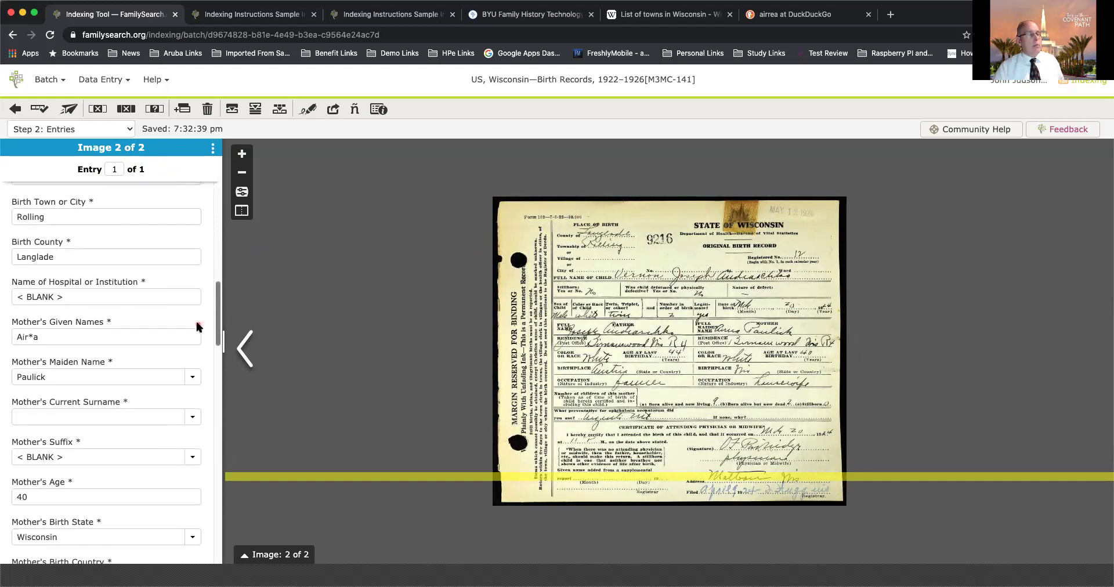
pyautogui.scroll(-10, 174, 534)
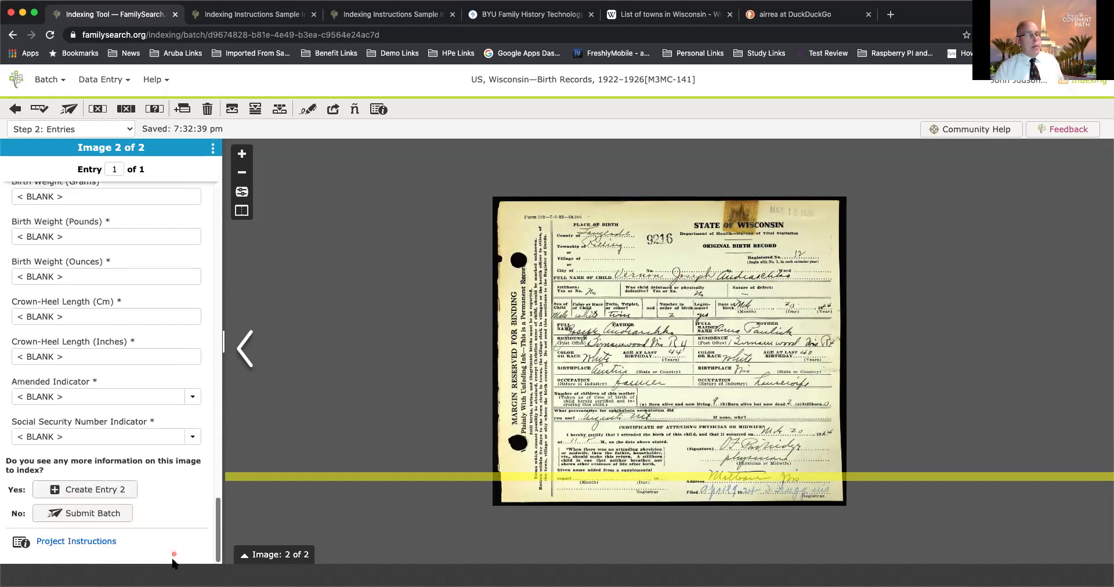
pyautogui.click(89, 514)
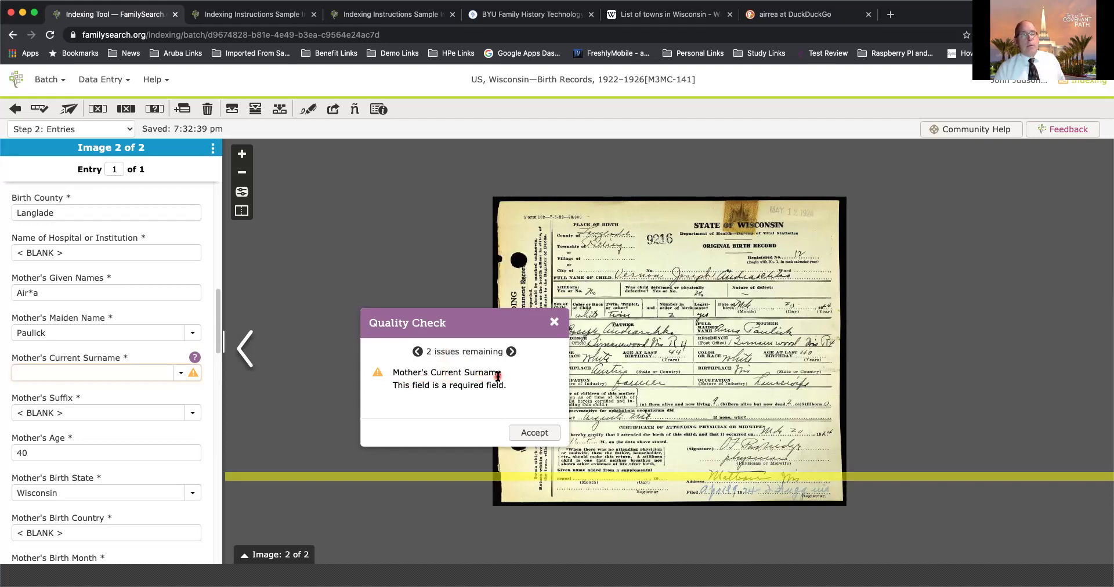
# - Accept Mother's Current Surname and Mother Married as blank, then close Quality Check unsubmitted
pyautogui.click(528, 434)
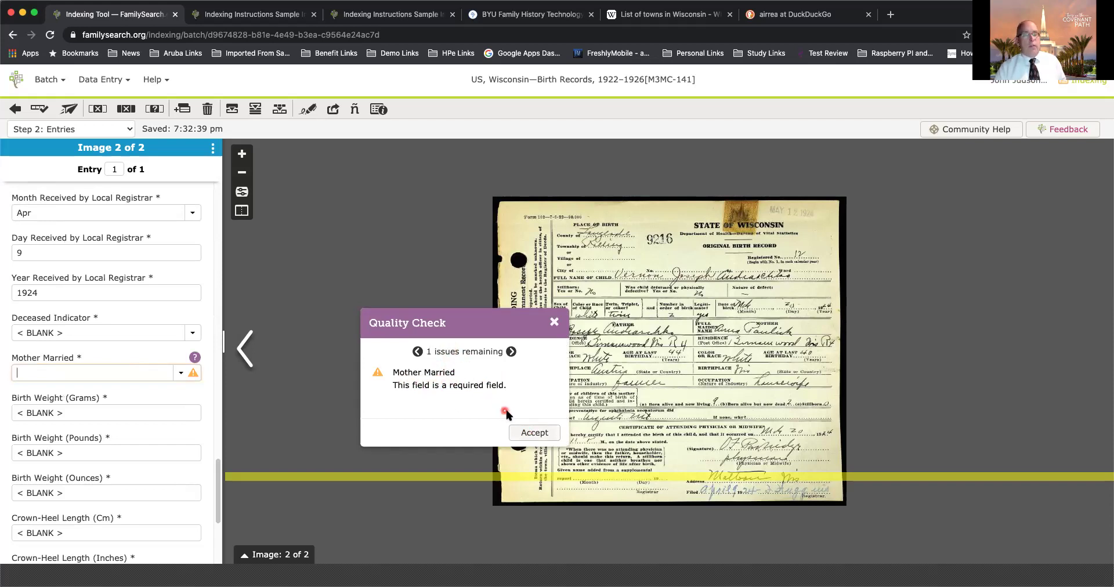
pyautogui.click(527, 430)
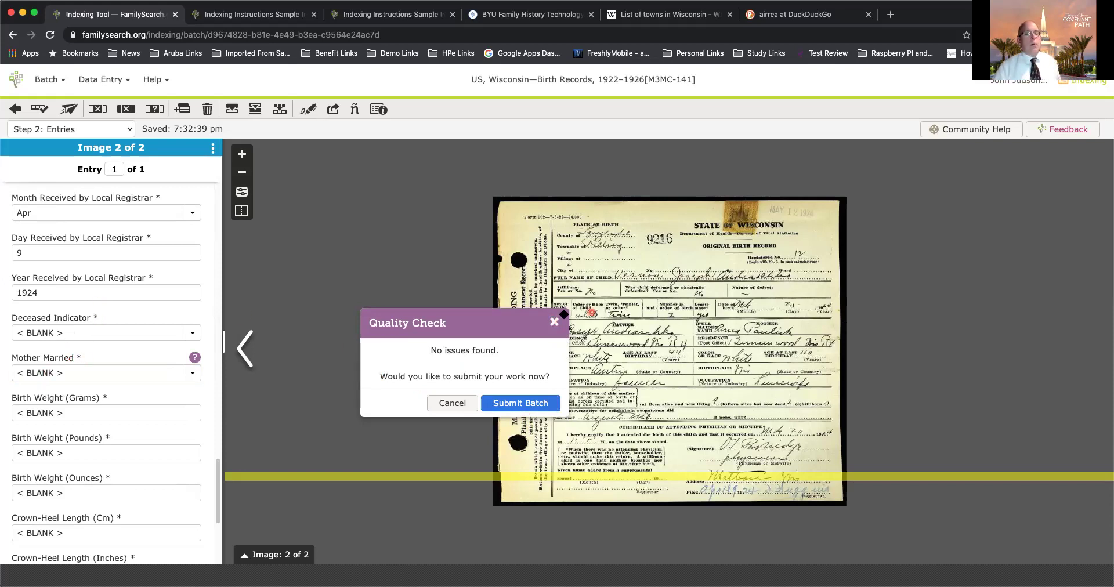
pyautogui.click(554, 323)
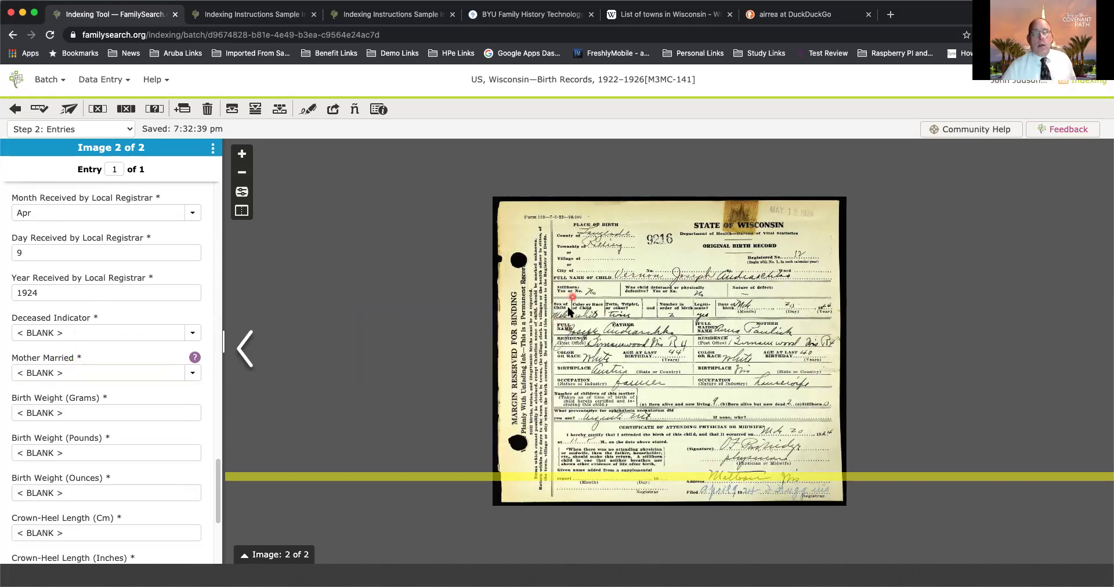
# - Turn off Show Ruler and zoom in on the Wisconsin birth certificate image
pyautogui.click(107, 84)
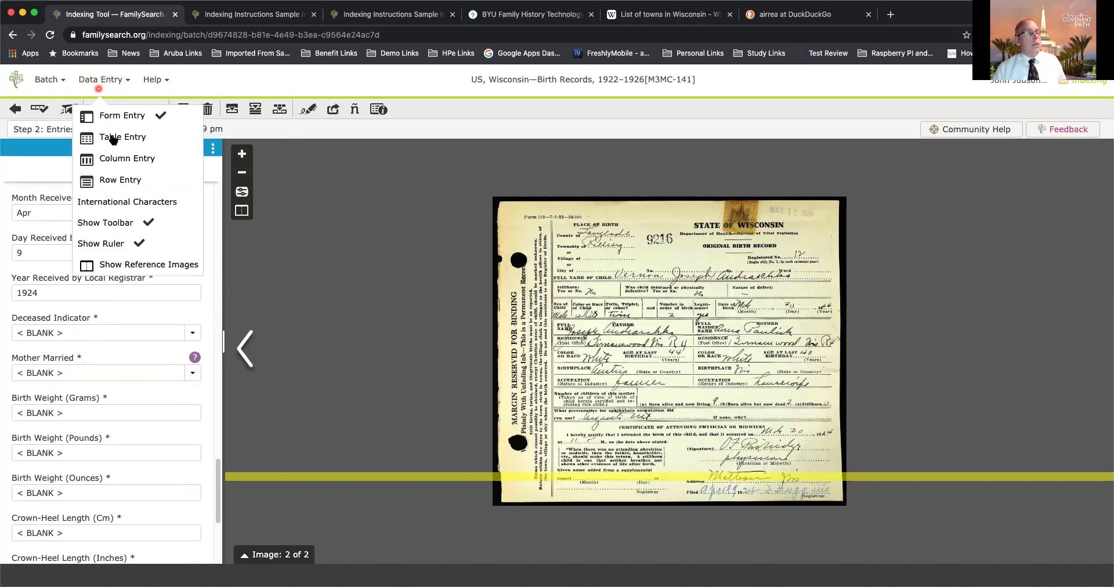
pyautogui.click(116, 239)
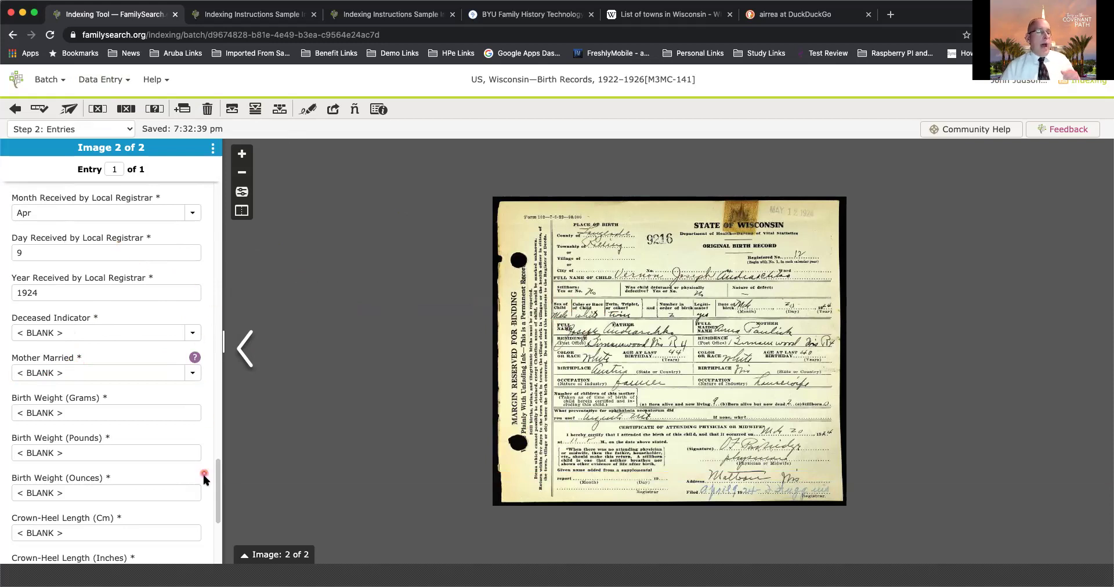
pyautogui.moveTo(217, 499); pyautogui.dragTo(195, 355)
pyautogui.scroll(3, 194, 355)
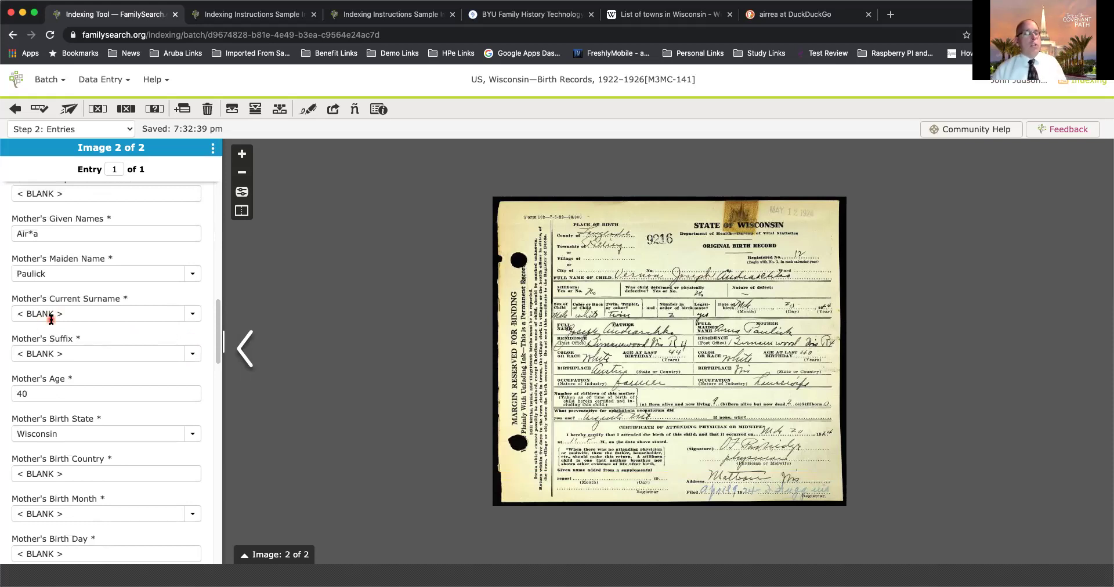
pyautogui.click(242, 153)
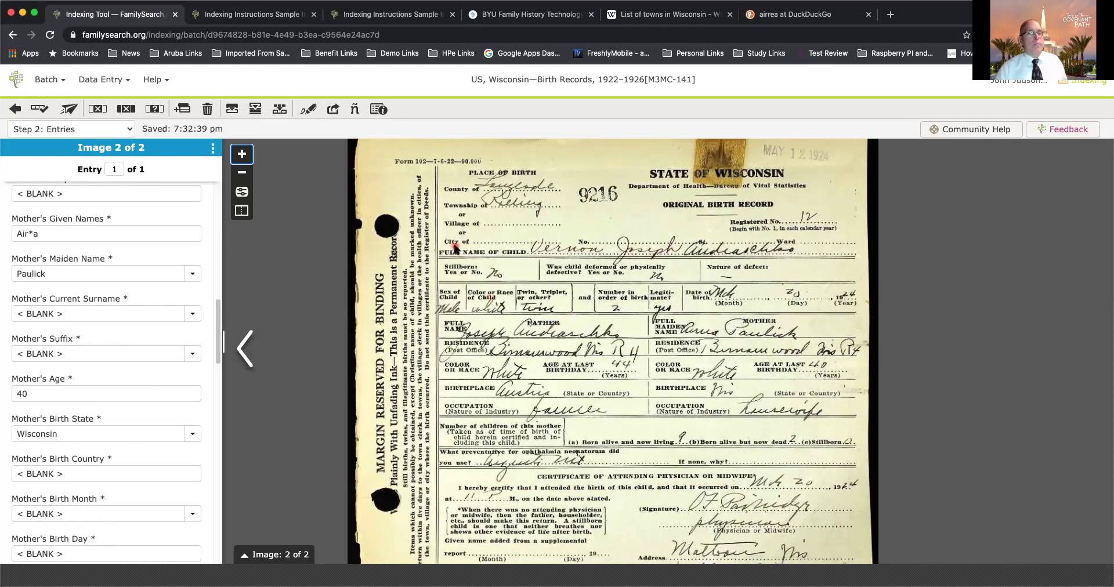
# - Review 'How to Index a Birth Certificate, Example 1' from the project instructions, then return to the Indexing Tool
pyautogui.click(379, 110)
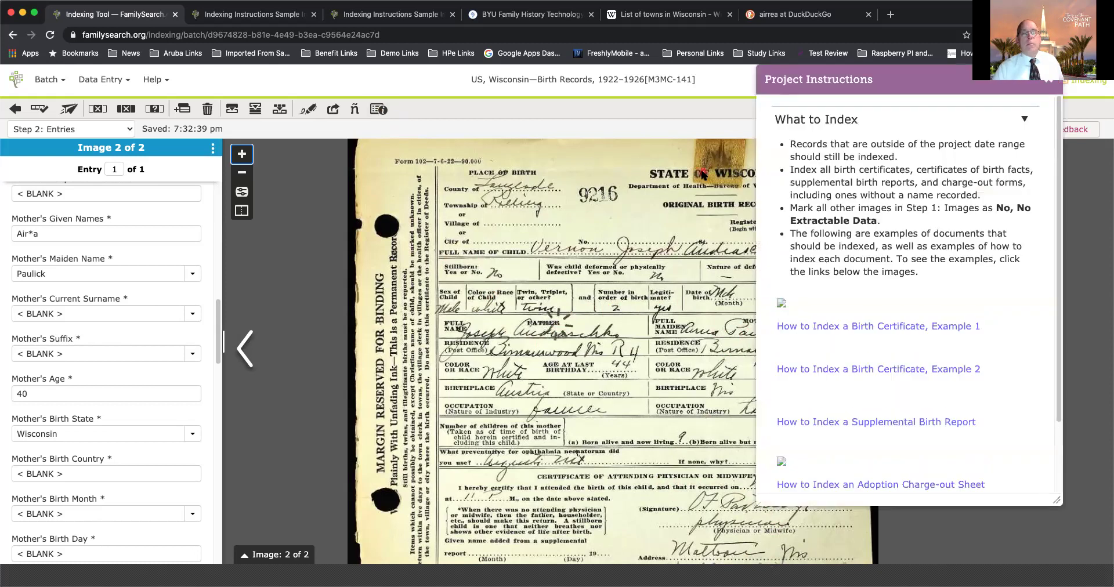
pyautogui.click(894, 410)
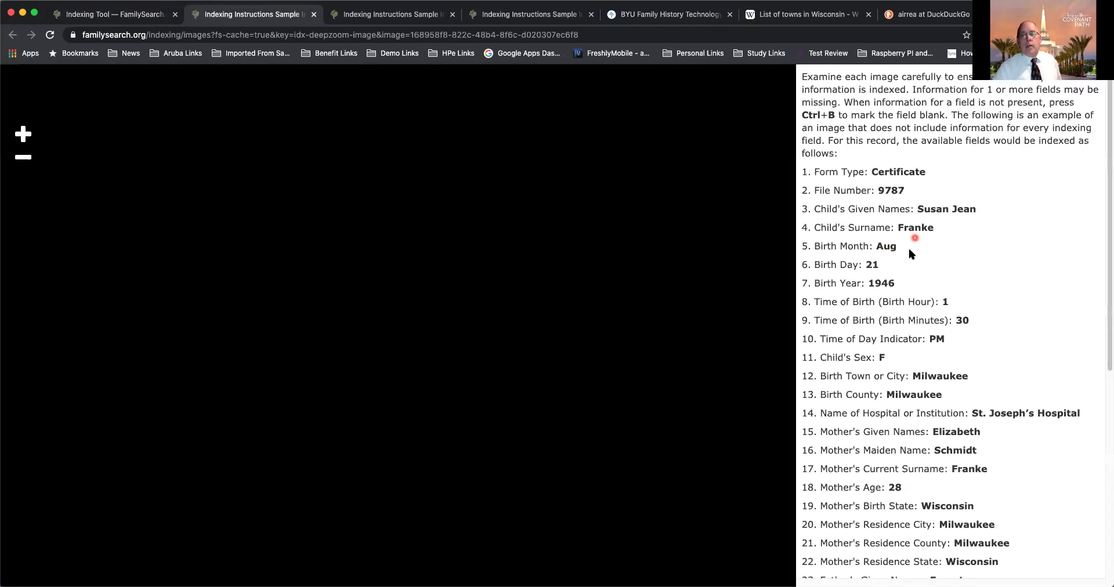
pyautogui.scroll(-2, 905, 360)
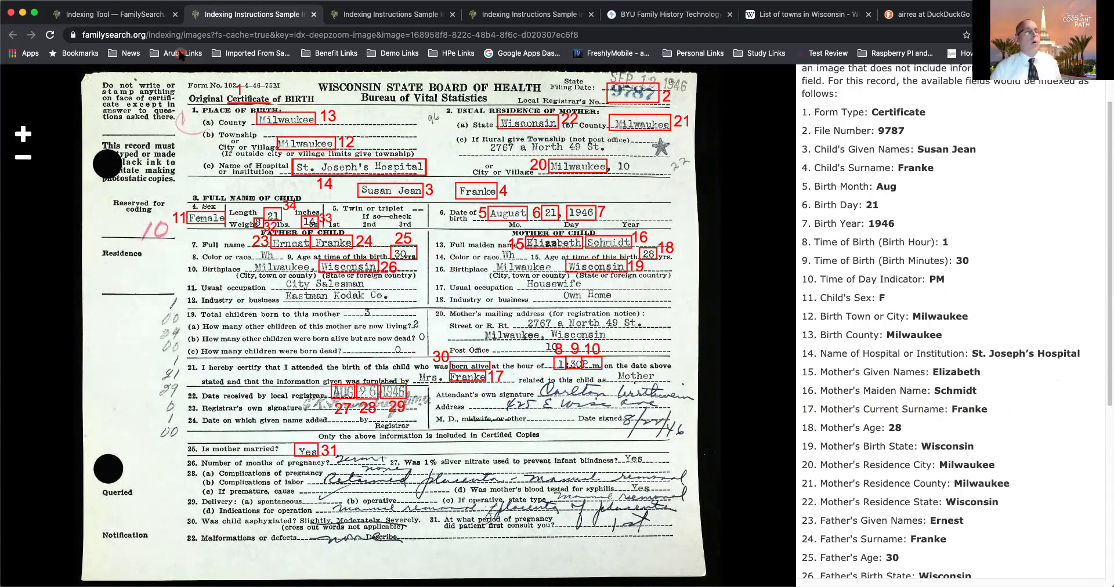
pyautogui.click(122, 17)
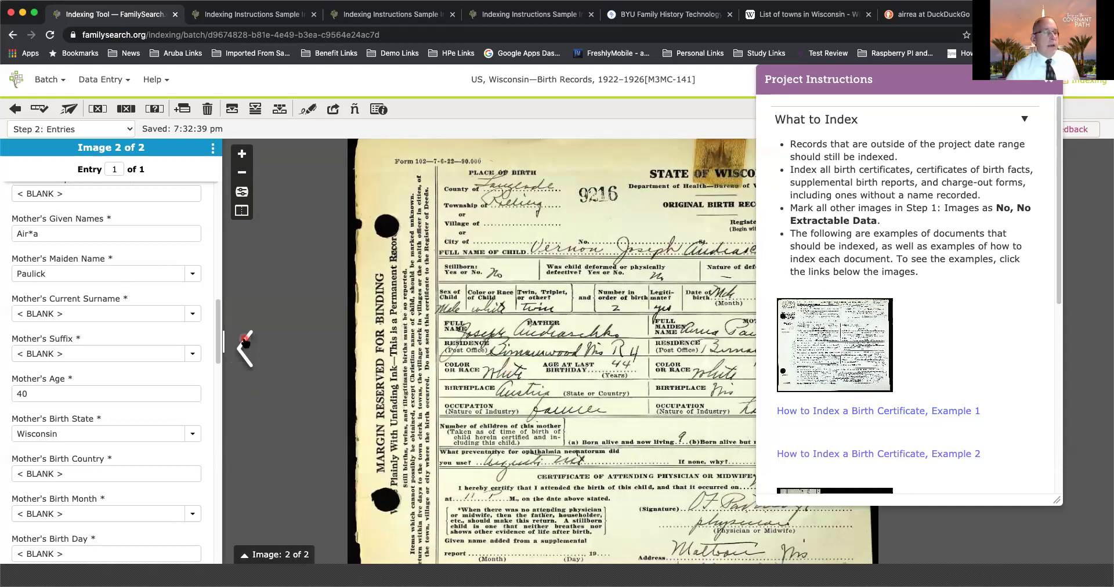
# - Submit the finished Wisconsin batch past Quality Check and return to Web Indexing showing 689 records
pyautogui.scroll(-10, 122, 422)
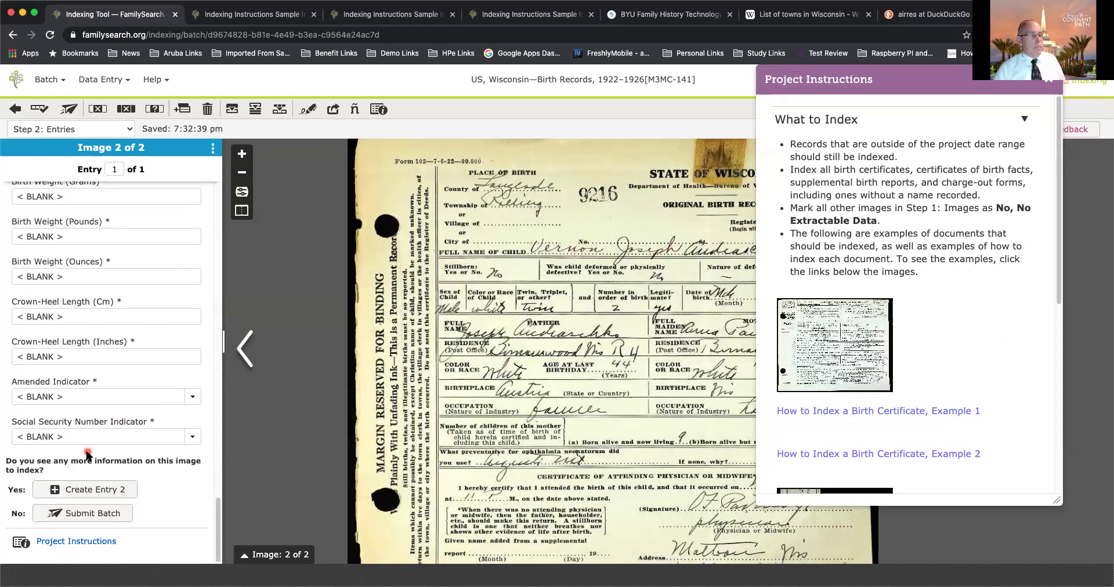
pyautogui.click(68, 521)
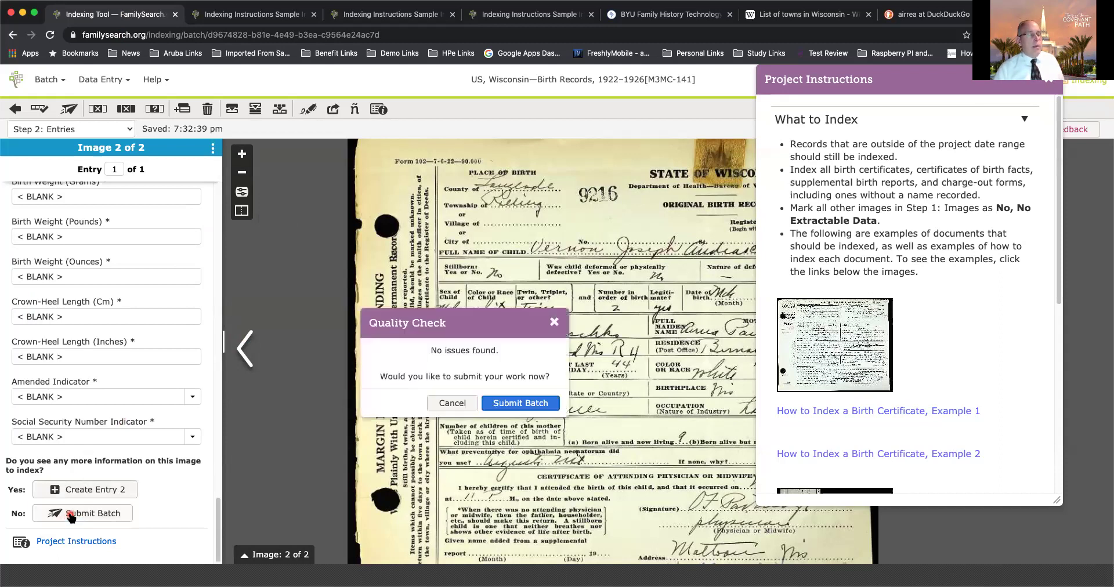
pyautogui.click(530, 403)
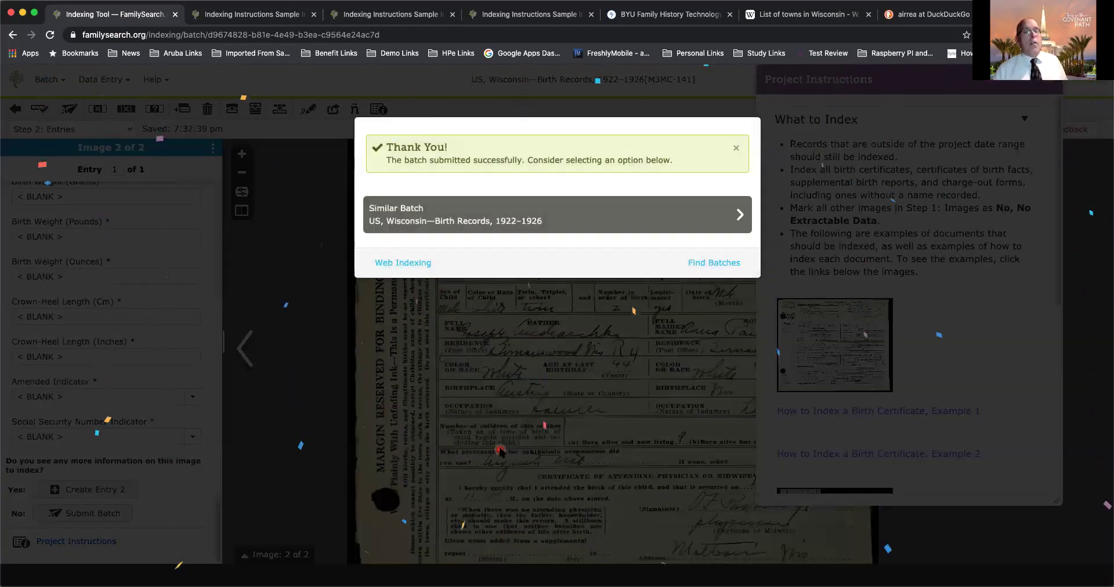
pyautogui.click(416, 264)
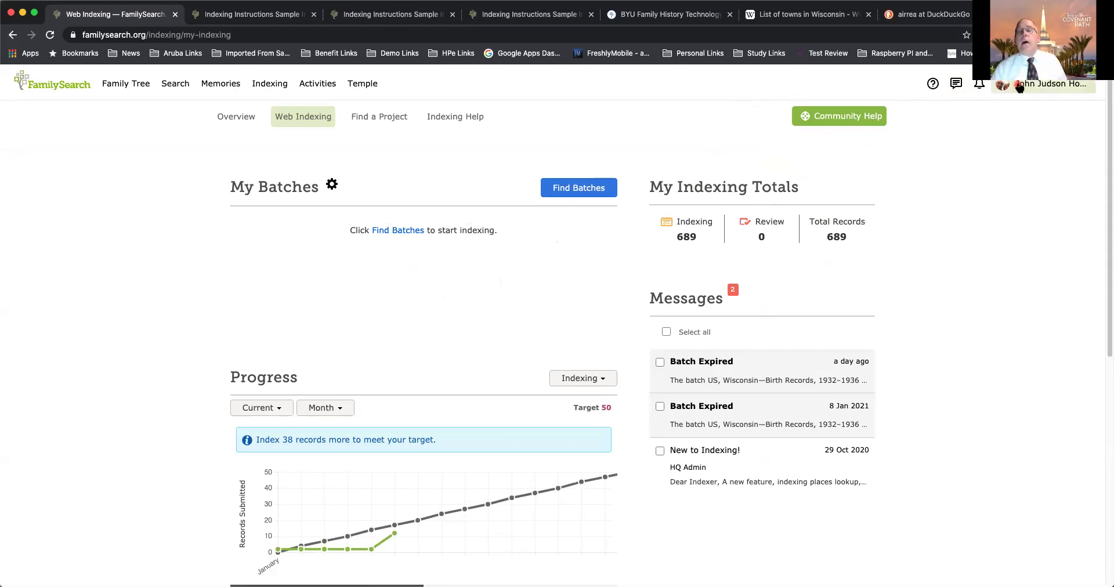
# - Choose Contact Us from the Help panel to see local consultants and Support Center hours
pyautogui.click(933, 85)
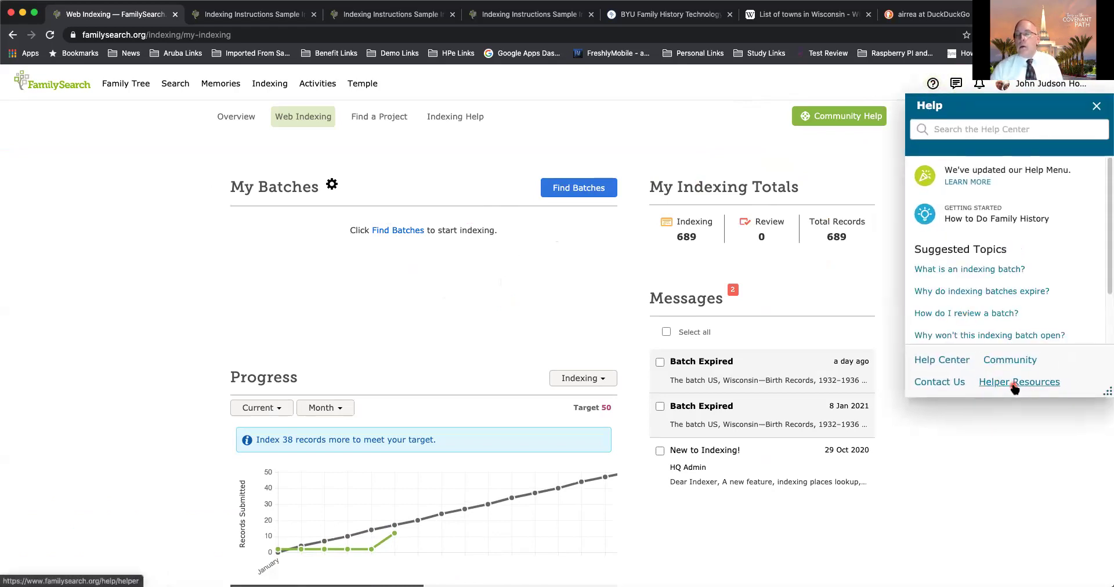
pyautogui.click(955, 383)
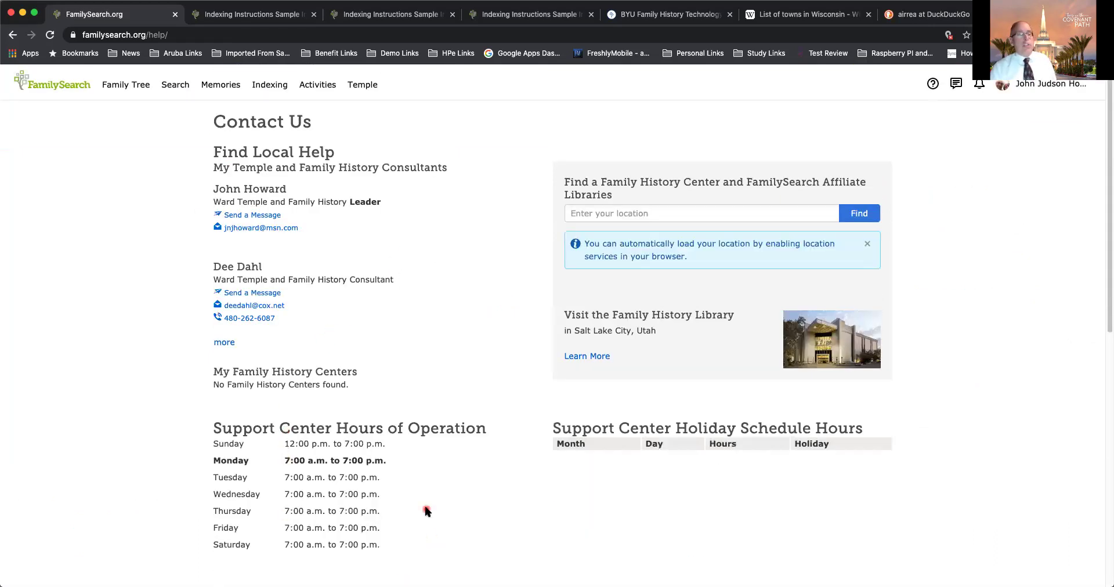
pyautogui.click(268, 510)
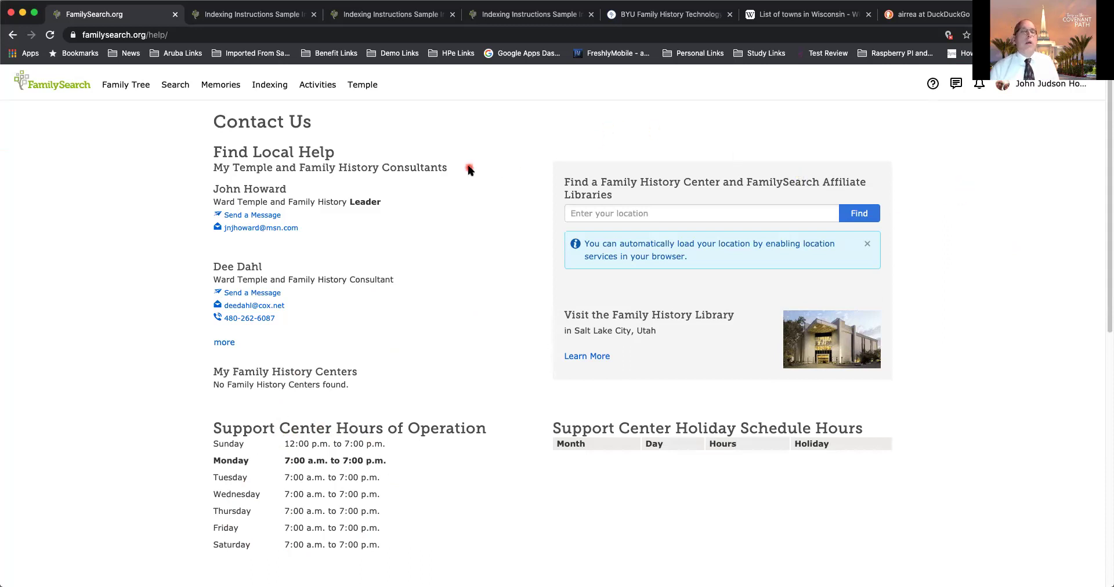
pyautogui.click(641, 16)
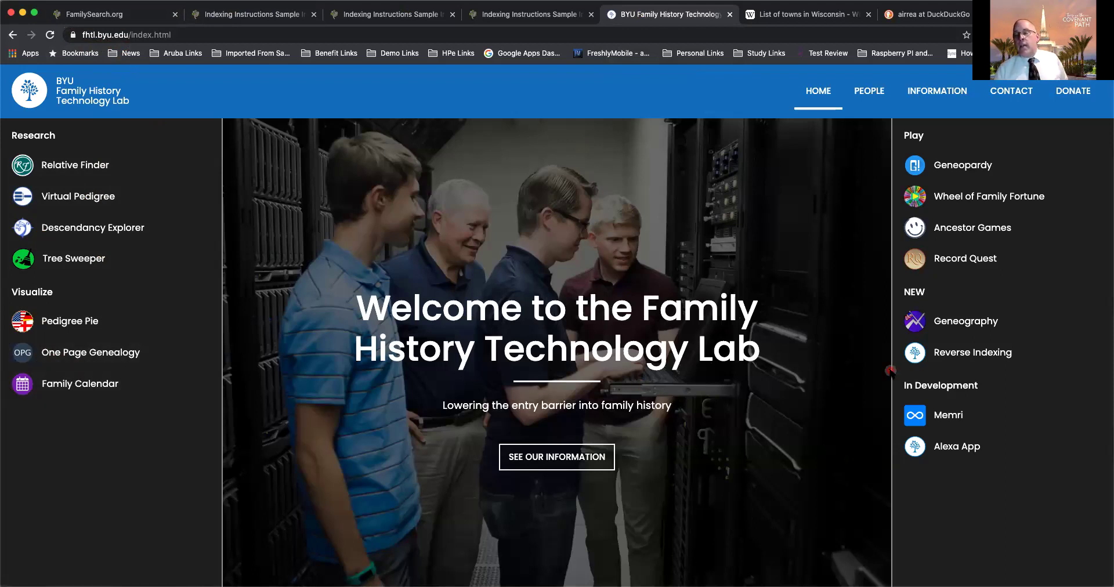
# - Open Reverse Indexing from the NEW list and browse its description and handwritten surname samples
pyautogui.click(956, 352)
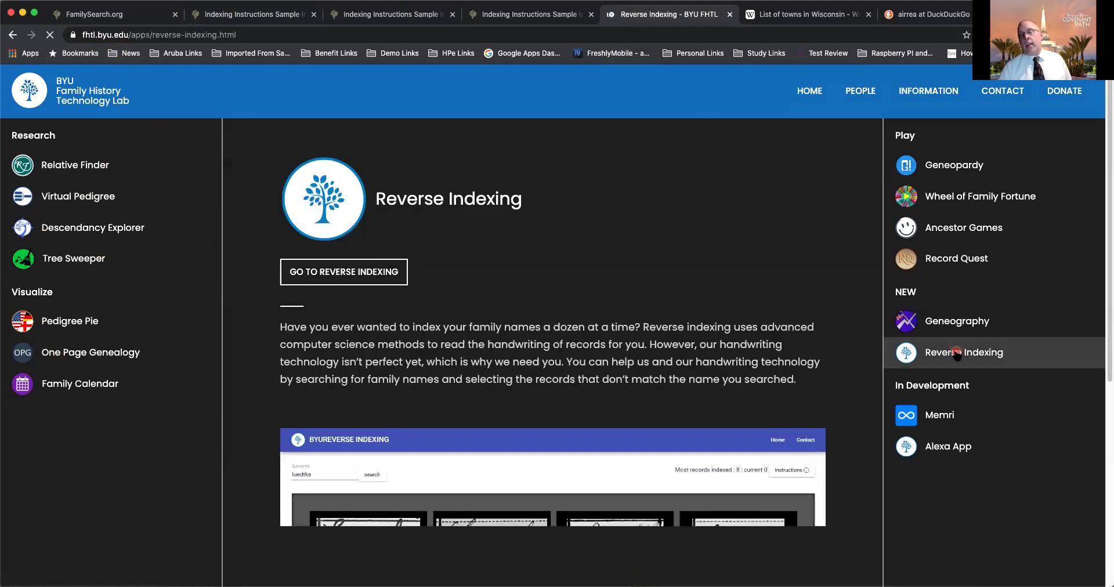
pyautogui.scroll(-3, 599, 357)
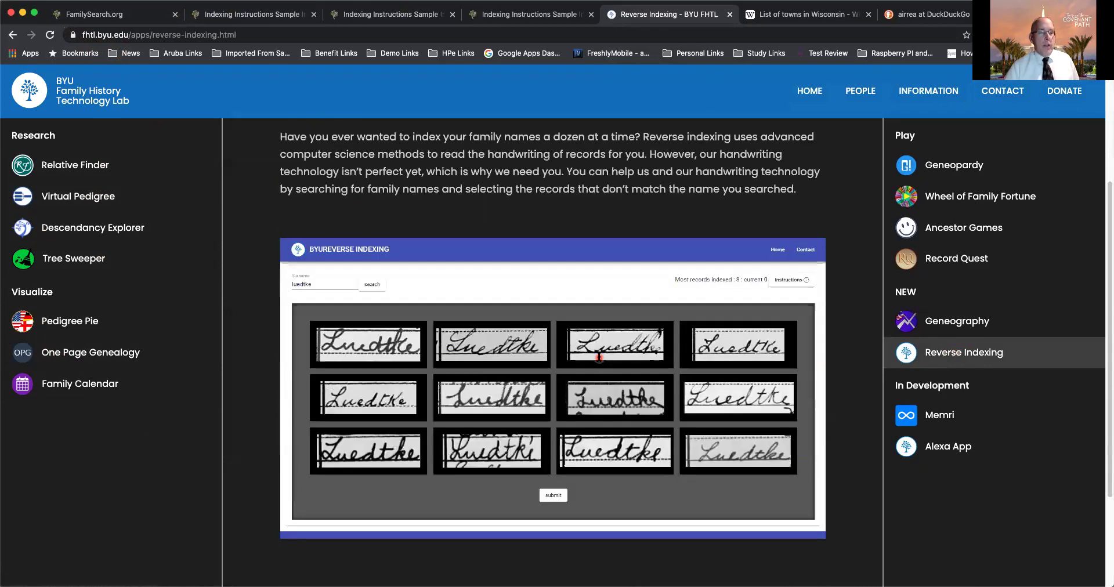
pyautogui.scroll(1, 599, 357)
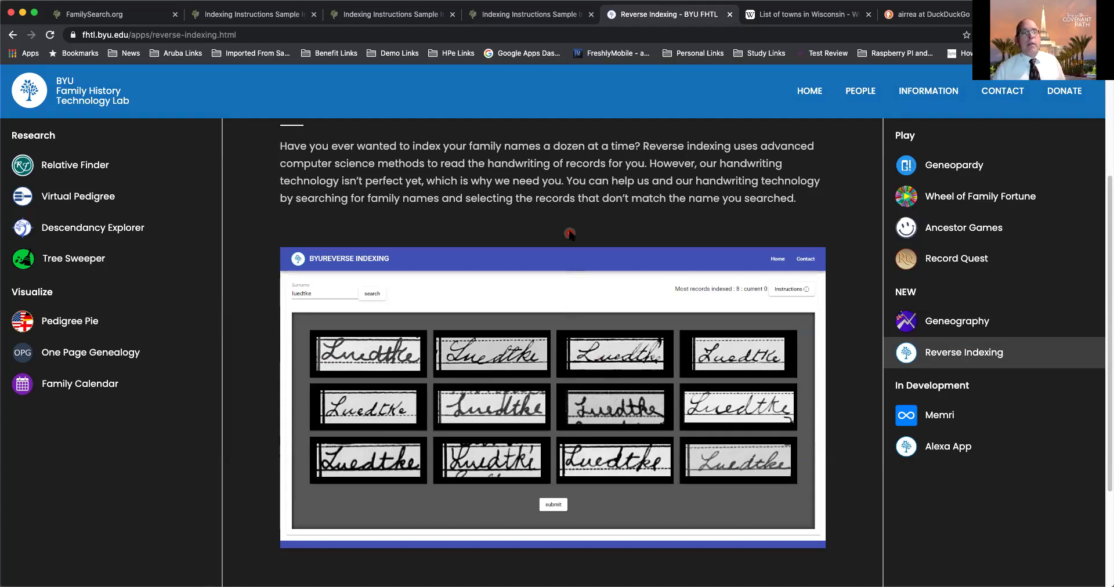
pyautogui.scroll(1, 572, 238)
pyautogui.scroll(2, 570, 233)
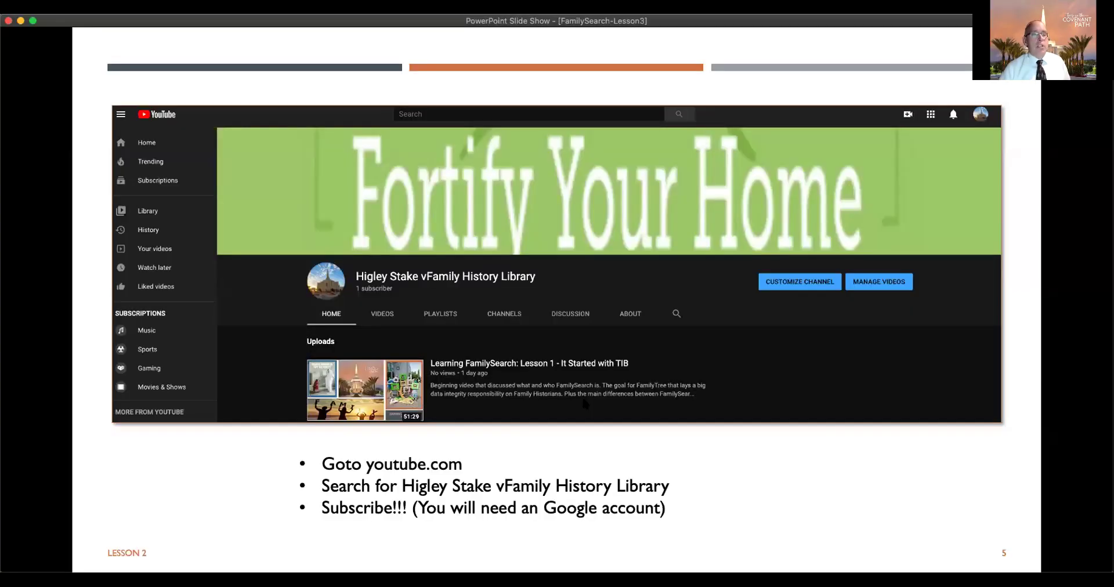
# - Advance the slide show to the closing THANK YOU! slide
pyautogui.click(582, 400)
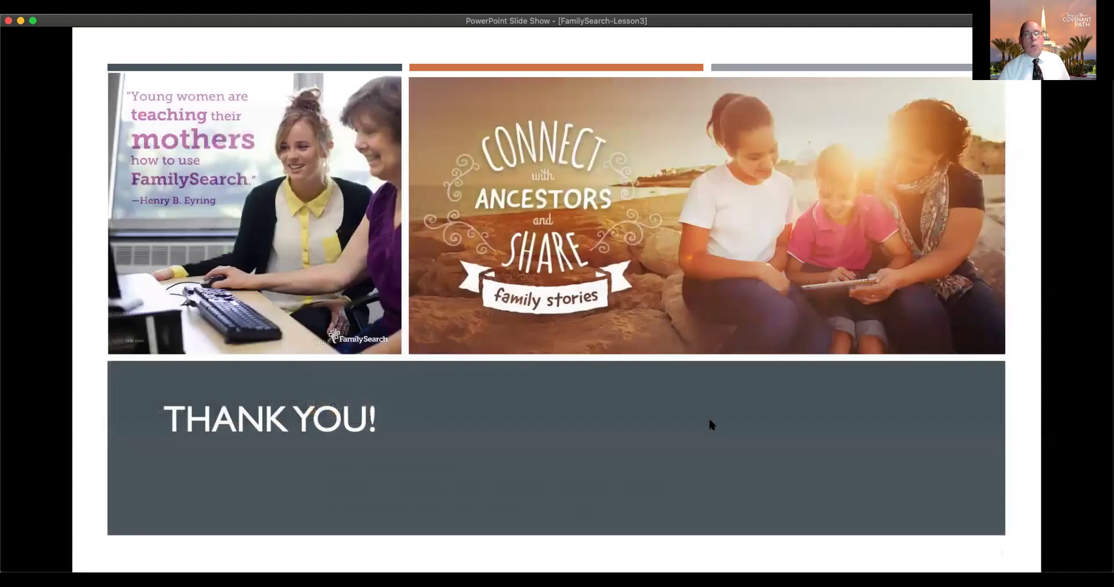